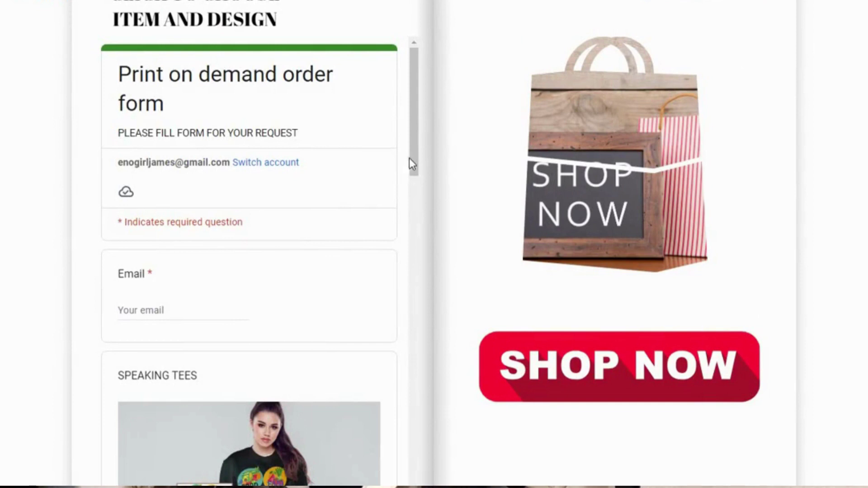
Examine the embedded print on demand order form from the email field and product image through the colour choices and submission area.
scroll(414, 160, down, 5)
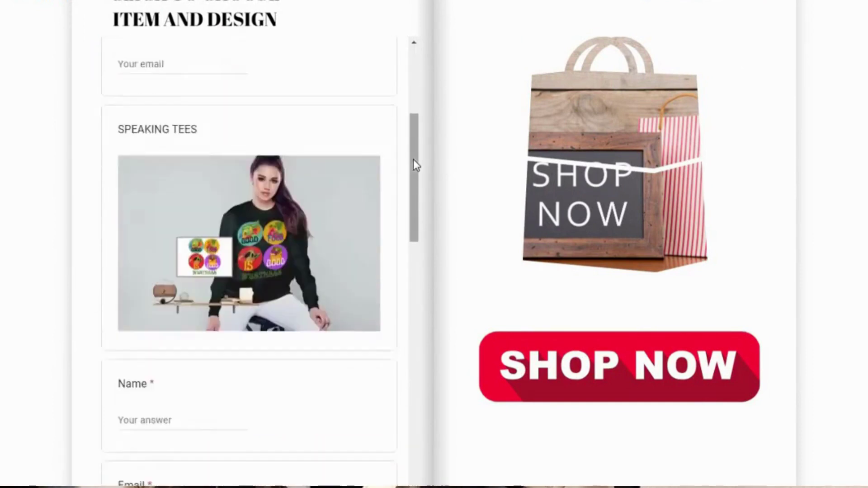
scroll(413, 160, down, 6)
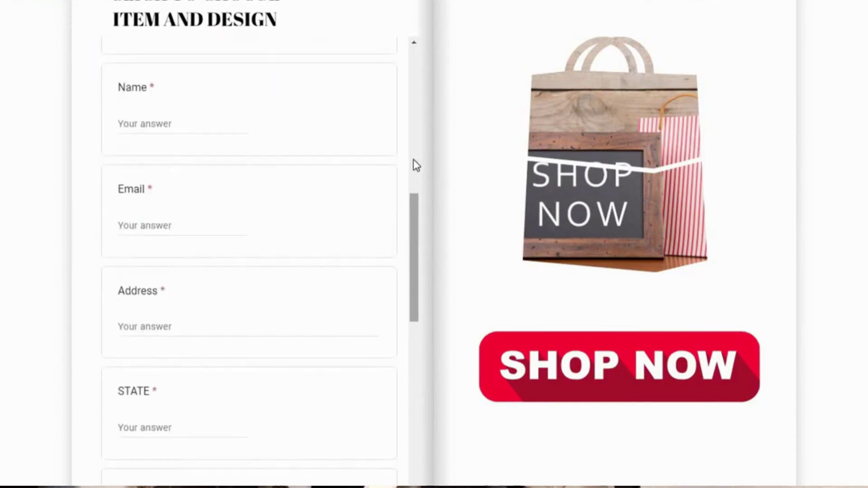
scroll(413, 159, up, 2)
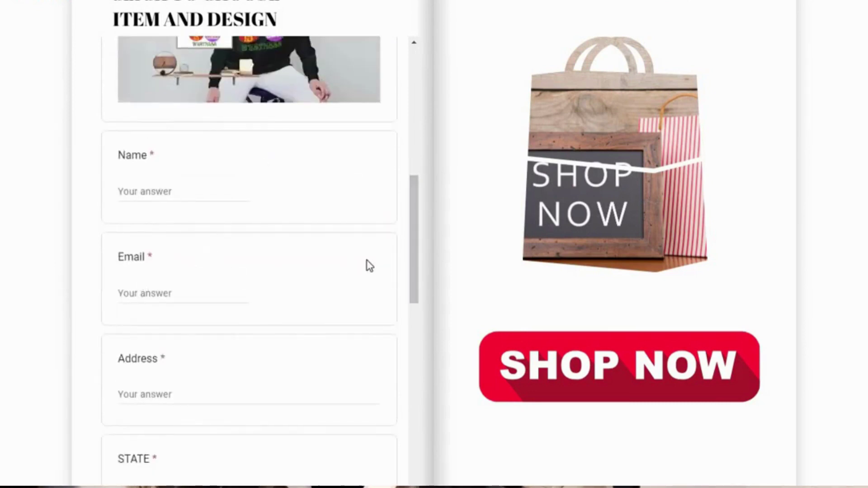
scroll(418, 265, down, 6)
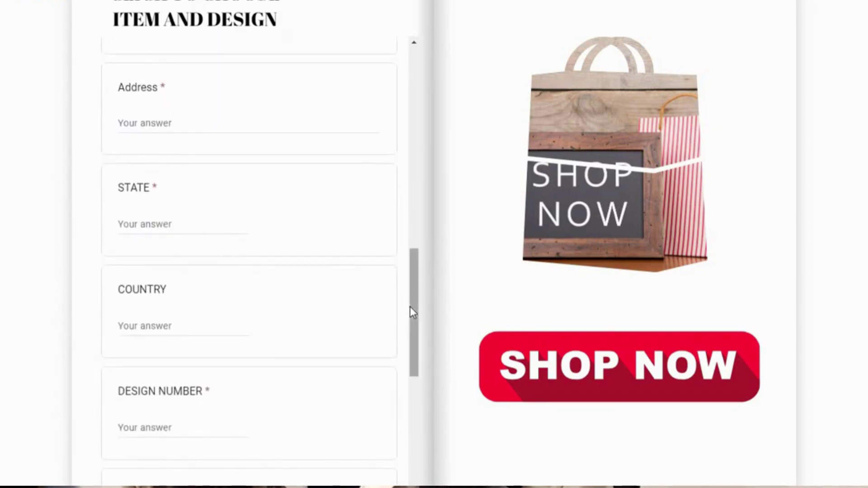
scroll(410, 306, down, 2)
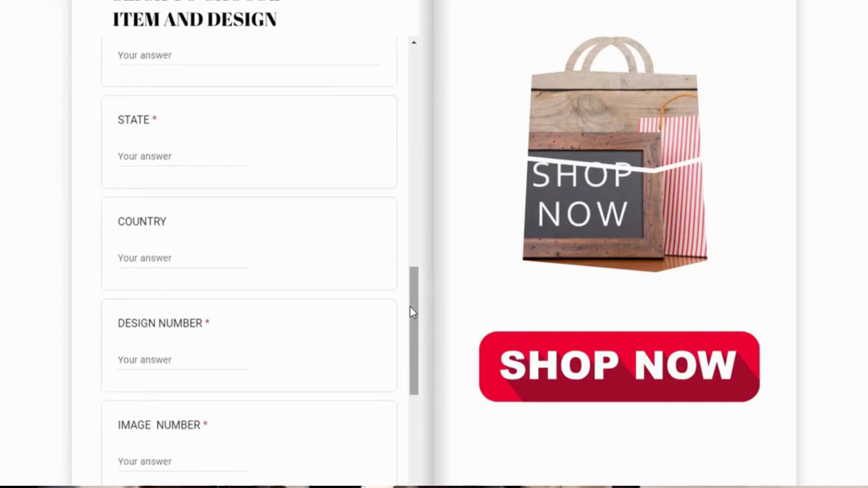
scroll(411, 306, down, 2)
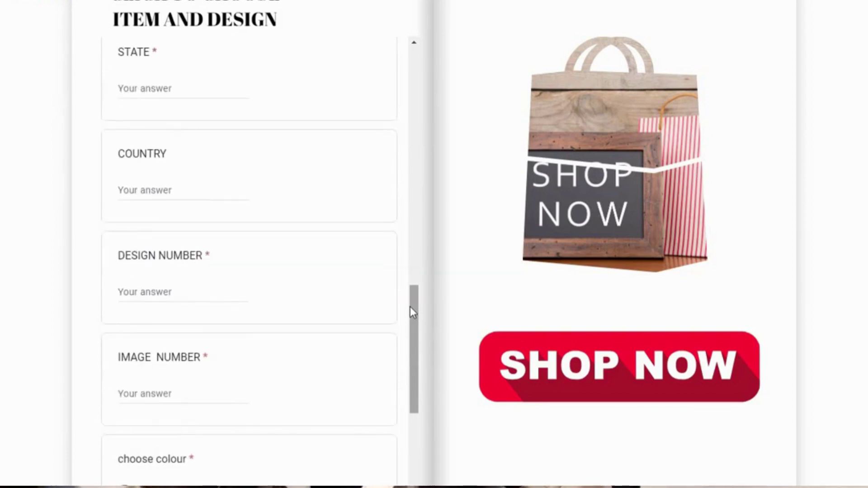
scroll(410, 307, down, 8)
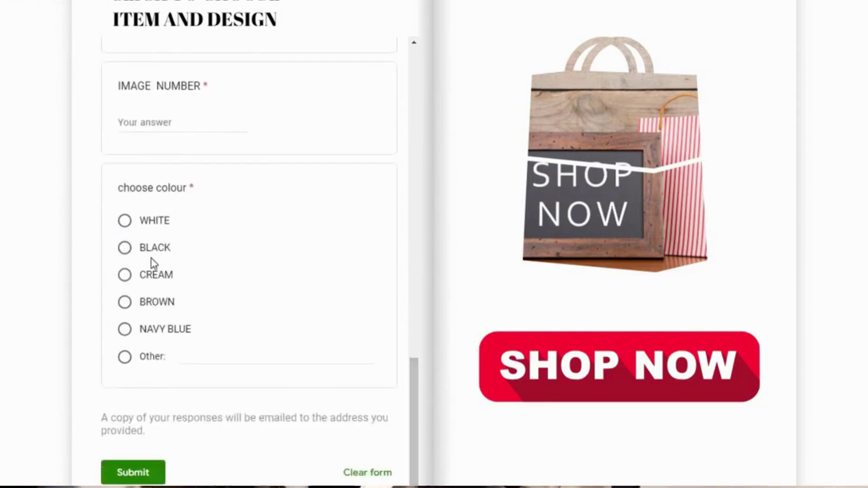
scroll(415, 418, down, 2)
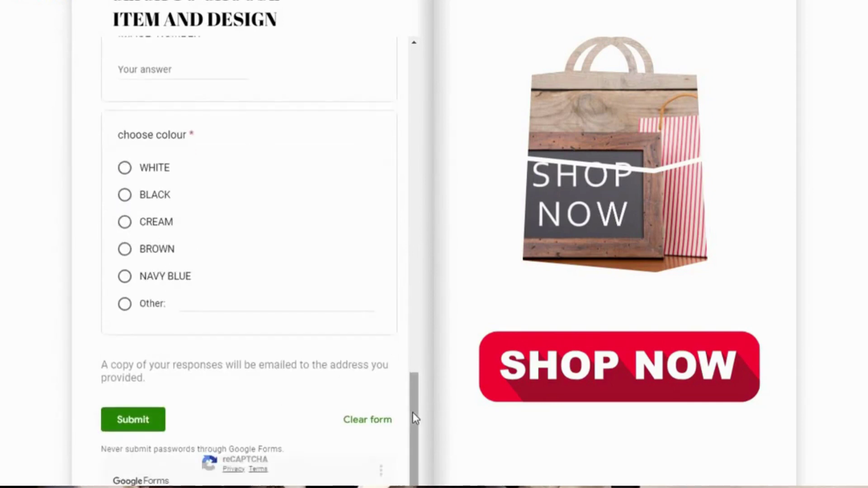
scroll(415, 418, up, 15)
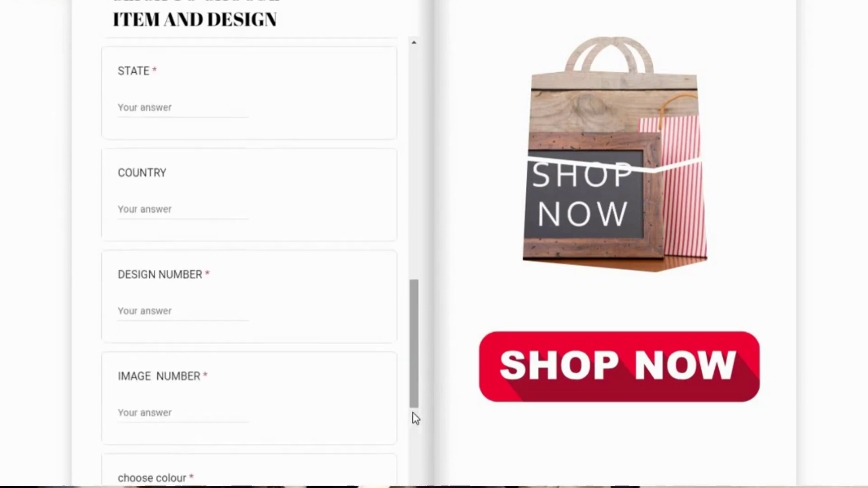
scroll(415, 418, up, 8)
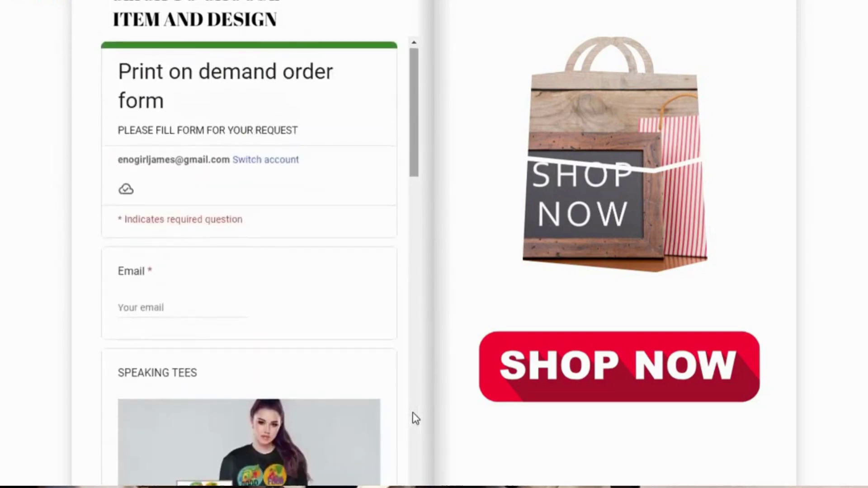
scroll(415, 417, down, 7)
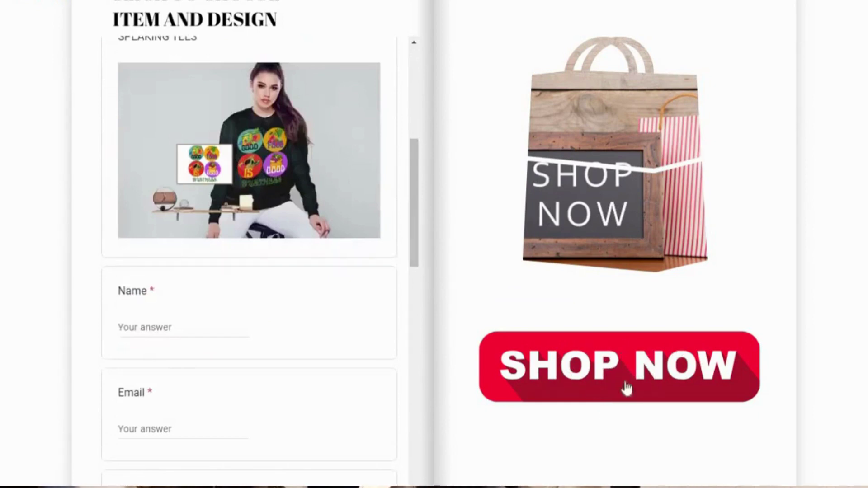
Open the shop website from the SHOP NOW banner and look over its welcome page.
click(595, 370)
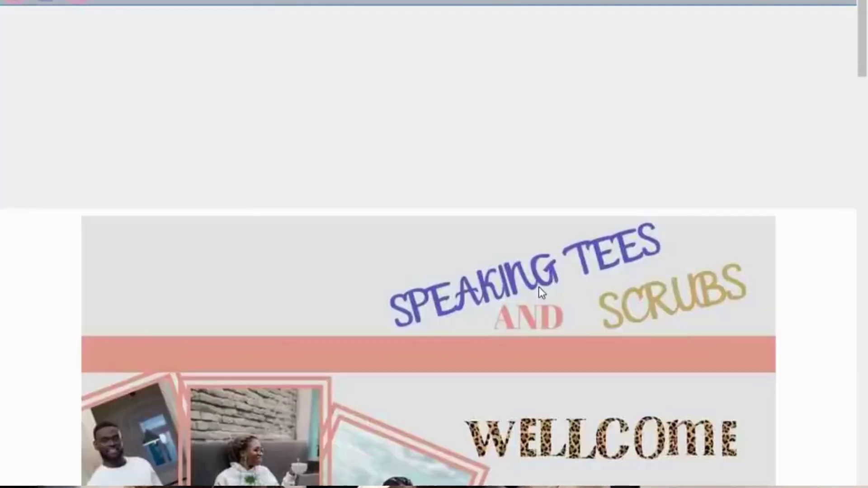
scroll(796, 289, down, 5)
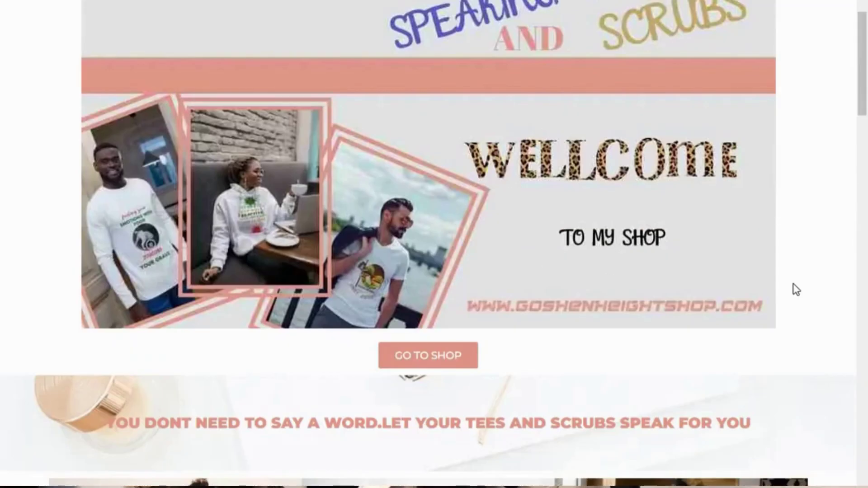
scroll(794, 289, down, 8)
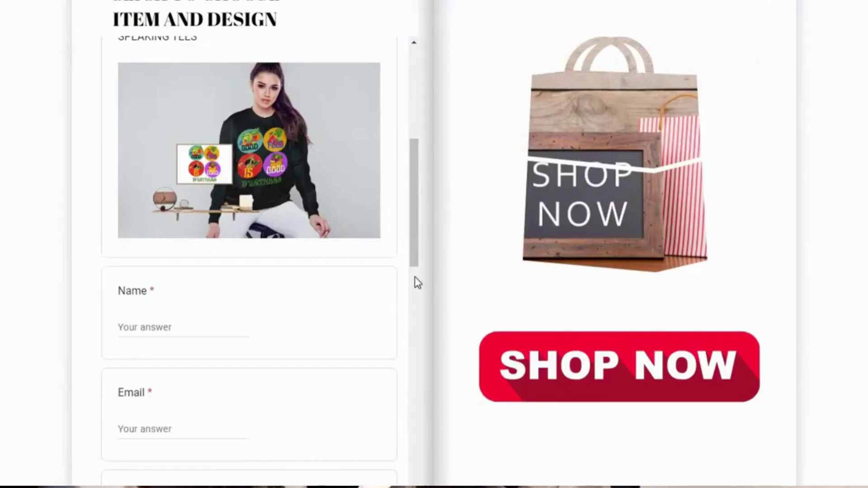
Review the order form again, covering the image number, colour choices, submission area and SPEAKING TEES product picture.
scroll(415, 277, down, 15)
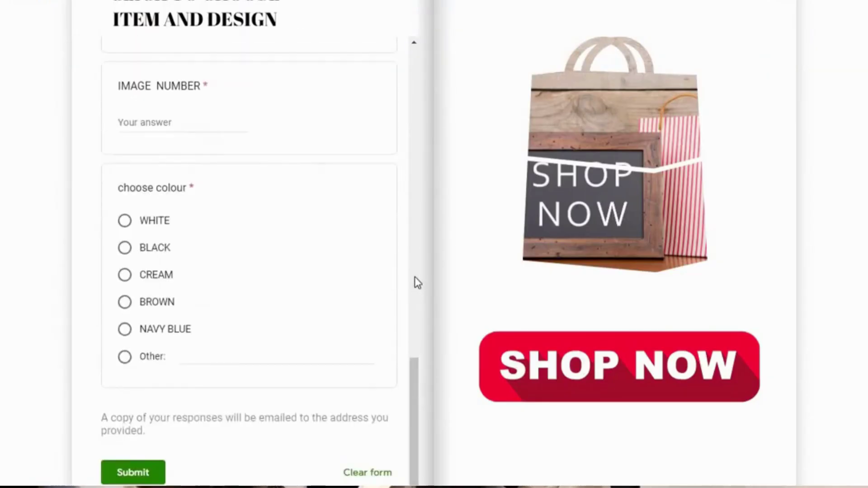
scroll(414, 276, down, 1)
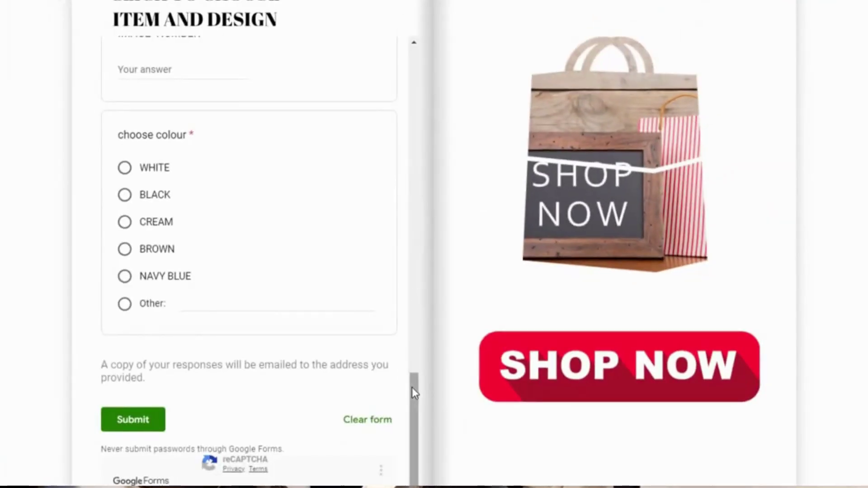
scroll(412, 383, up, 10)
scroll(415, 389, up, 10)
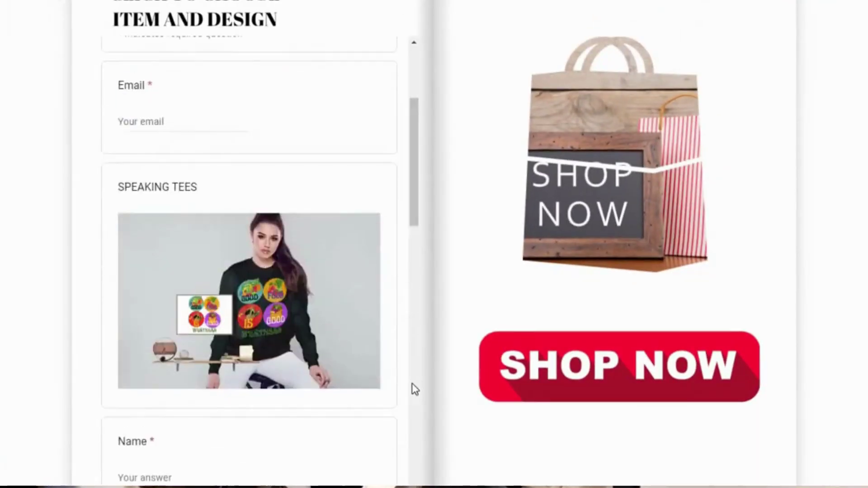
scroll(415, 389, down, 10)
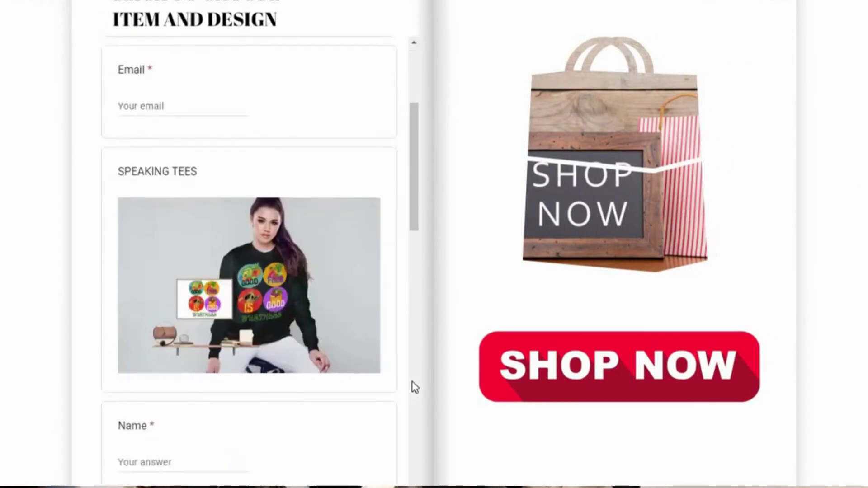
scroll(413, 383, down, 8)
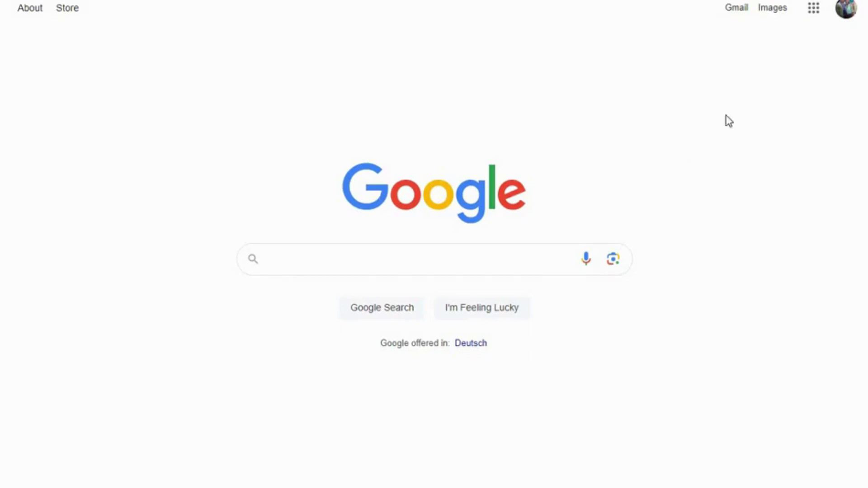
Open Google Forms from the list of Google apps.
click(814, 9)
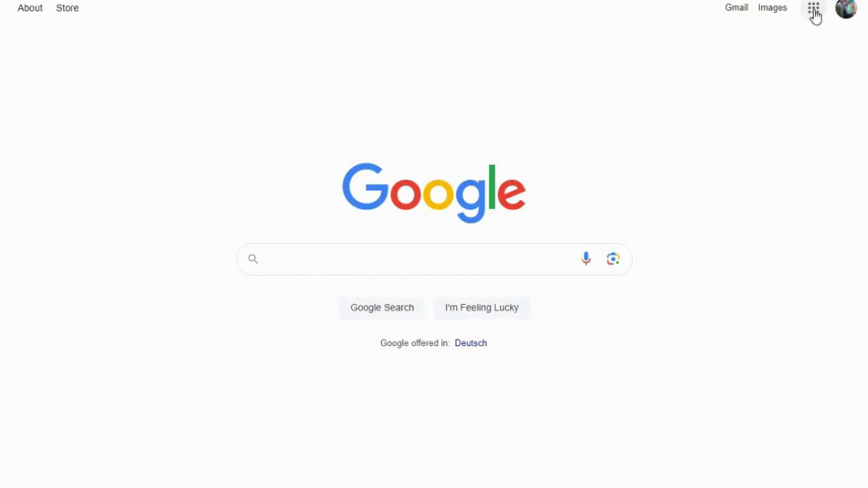
scroll(812, 92, down, 5)
scroll(813, 92, down, 5)
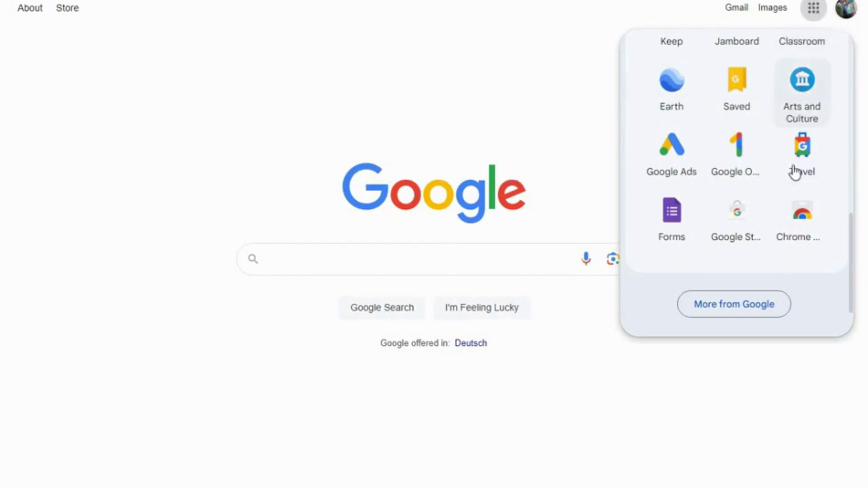
click(665, 225)
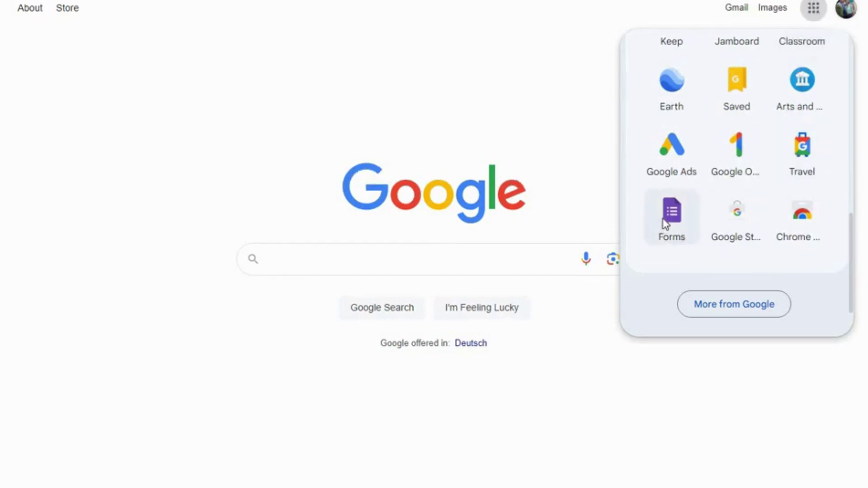
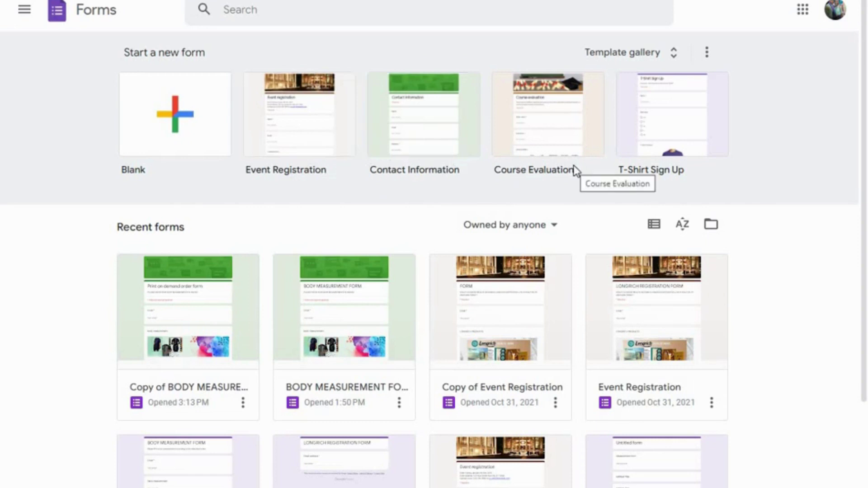
Create a form from the T-Shirt Sign Up template and review its title and questions.
click(670, 135)
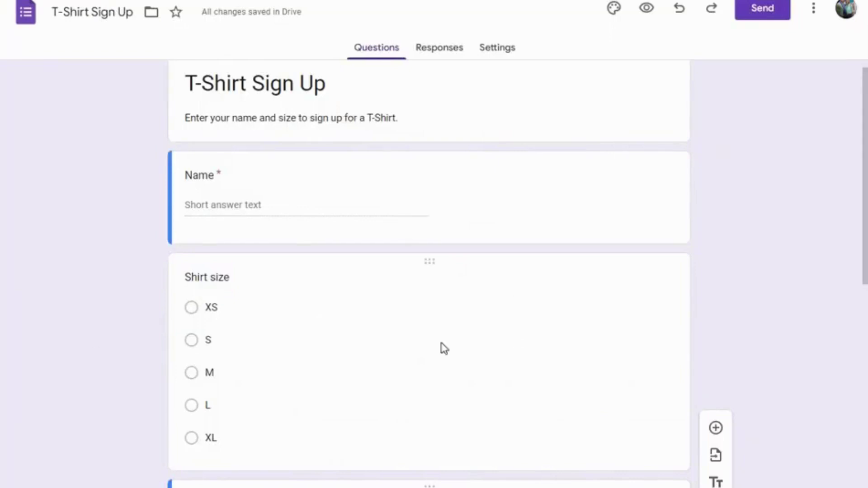
click(707, 284)
scroll(707, 284, down, 9)
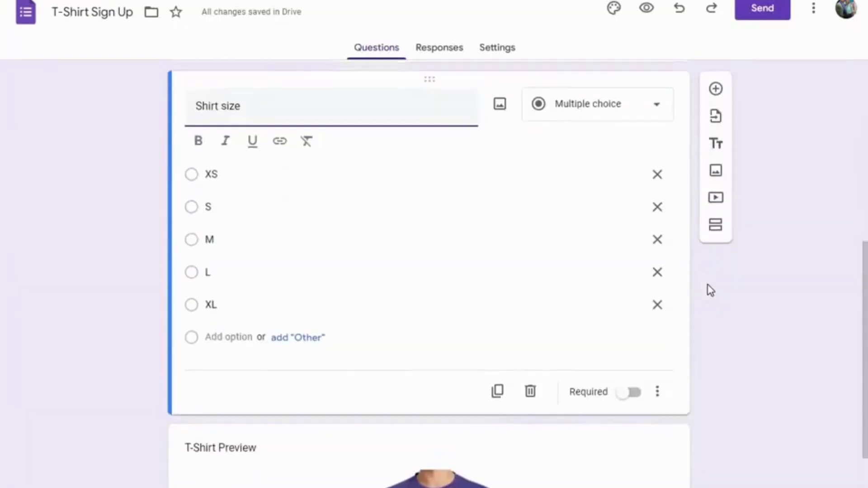
scroll(707, 285, up, 15)
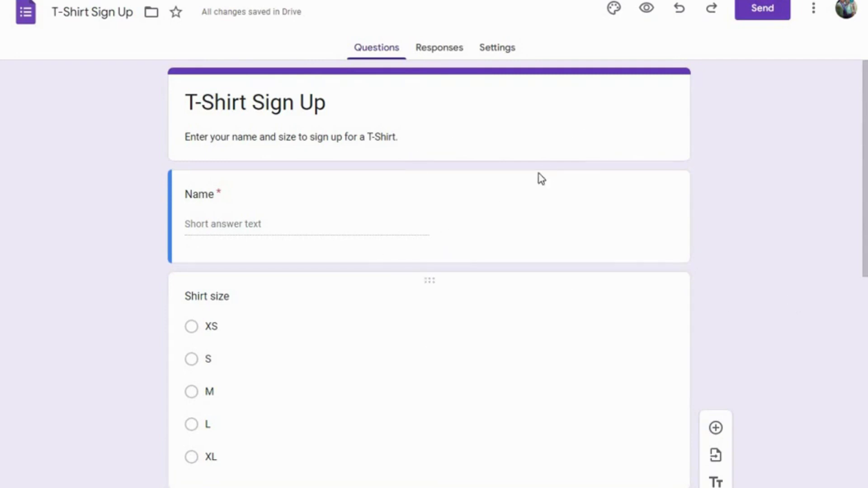
click(339, 102)
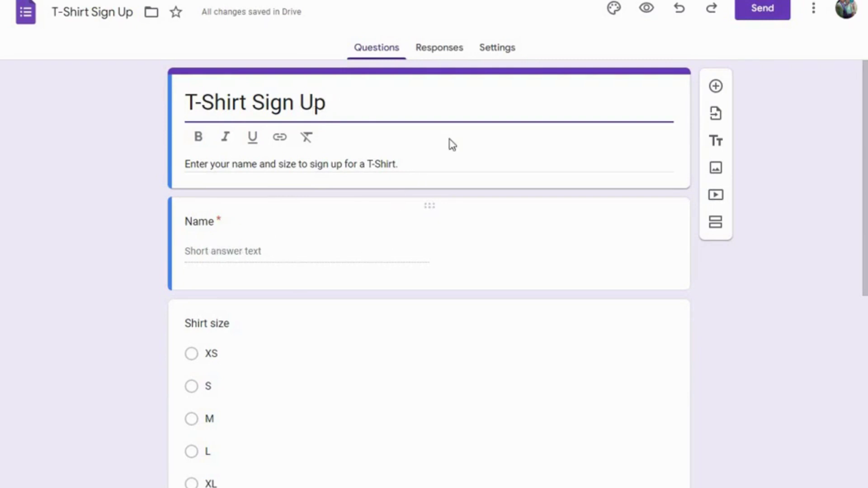
Duplicate the required Name question and retitle the copy "Email".
click(442, 255)
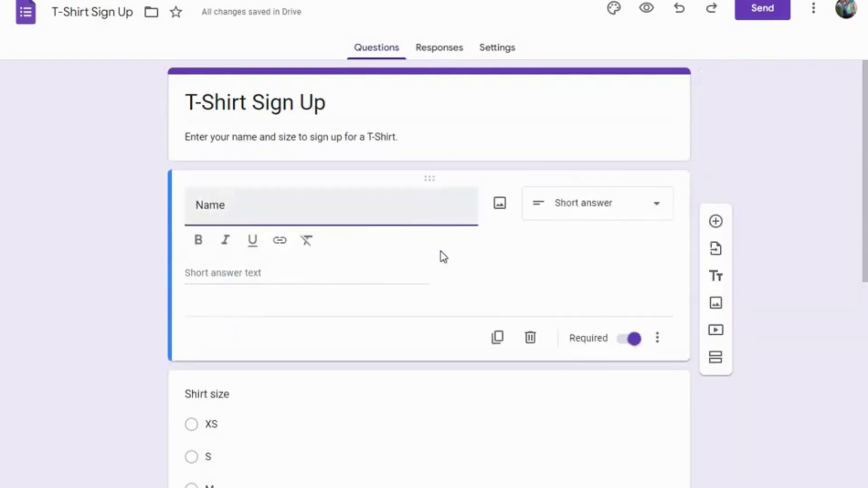
click(498, 346)
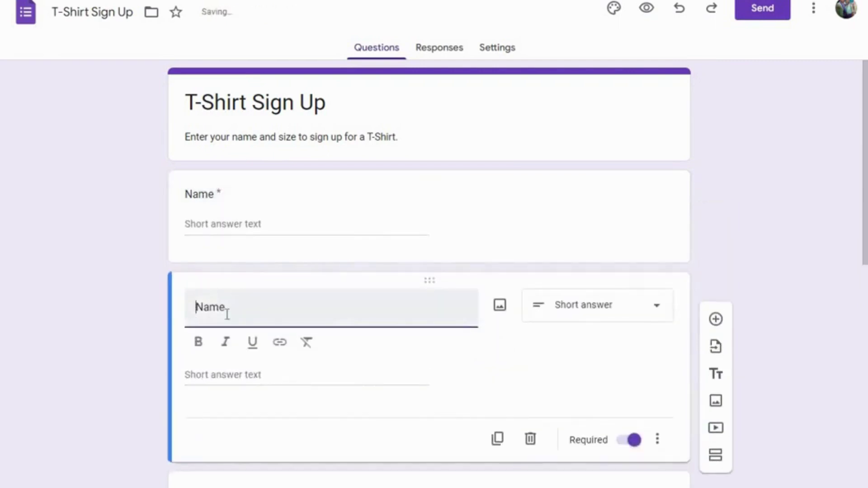
click(231, 308)
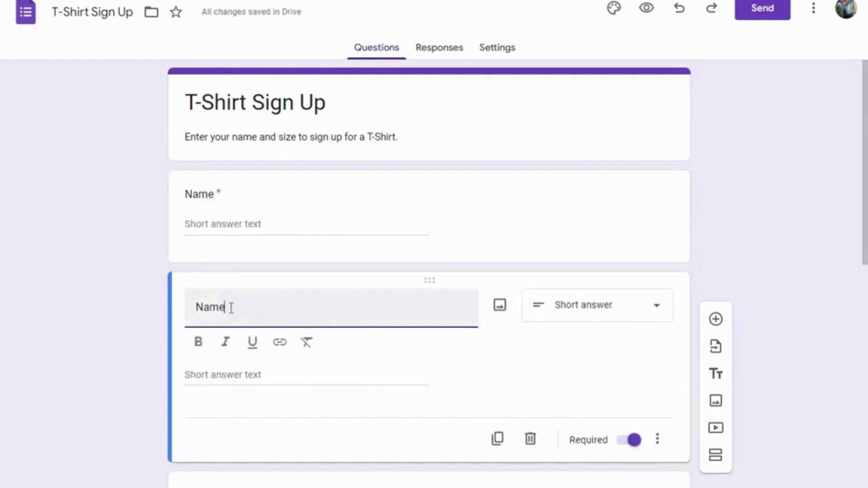
key(BackSpace)
key(BackSpace)
key(BackSpace)
text(Email)
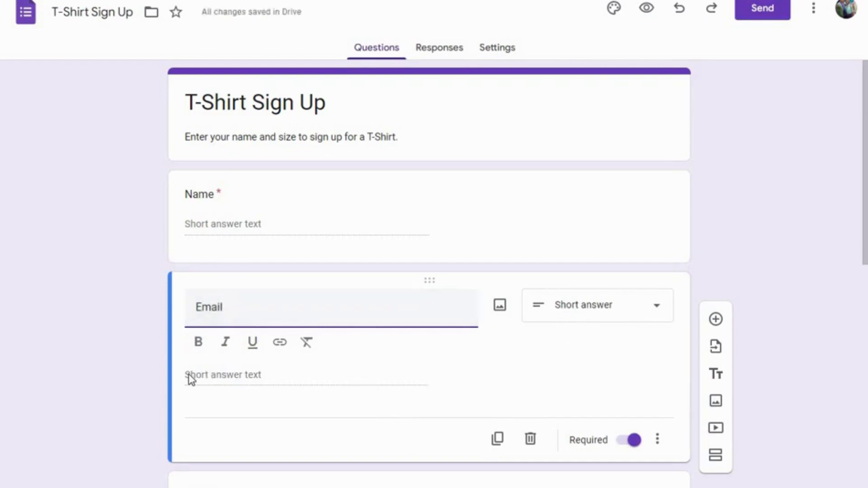
scroll(532, 383, down, 6)
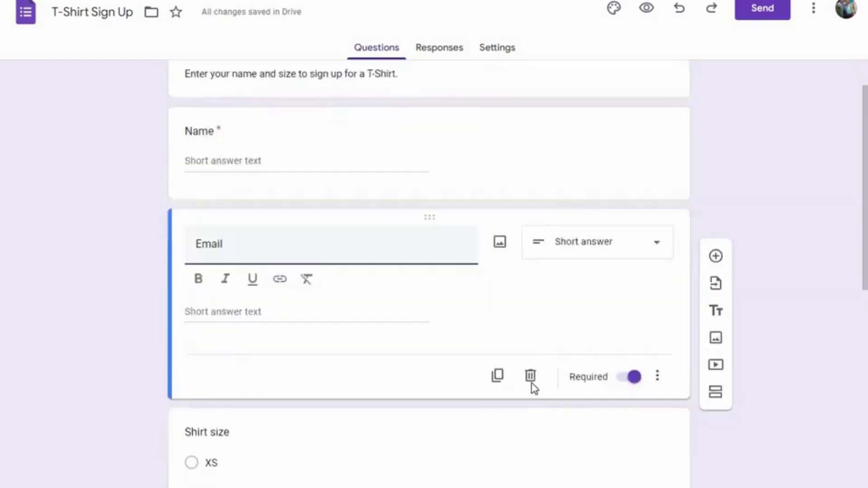
scroll(531, 383, up, 6)
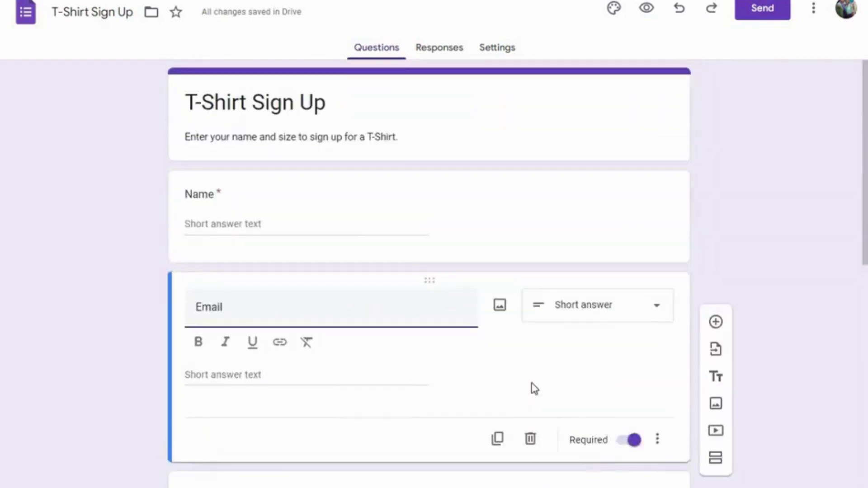
click(492, 236)
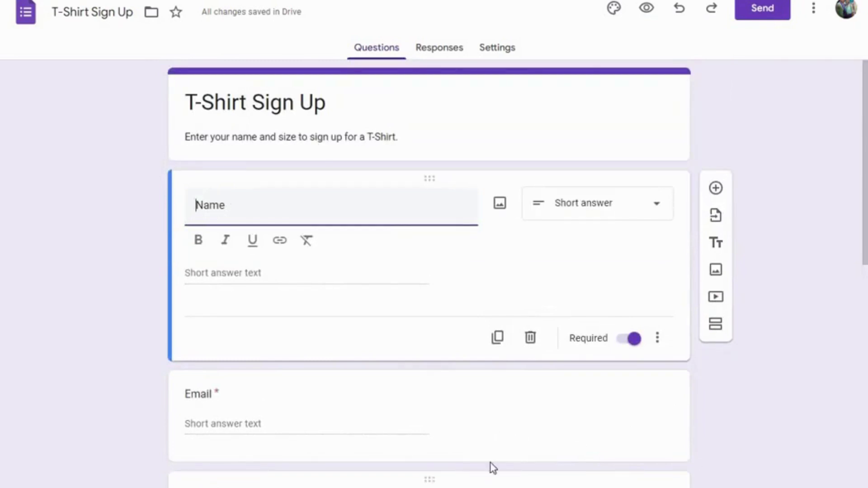
click(518, 437)
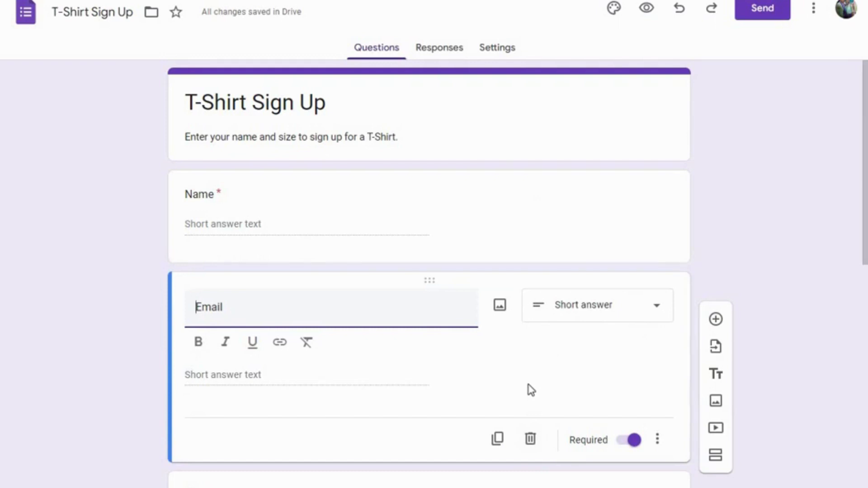
Duplicate the required Email question and retitle the copy "ITEM NUMBER".
click(498, 440)
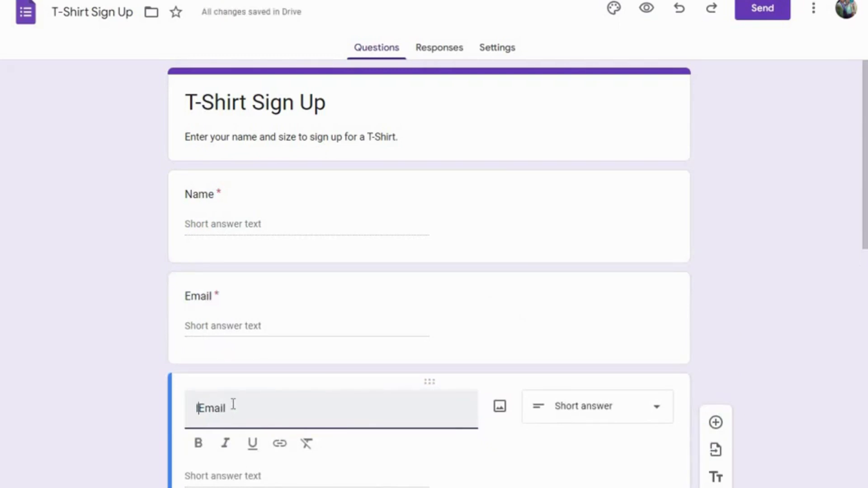
text(ITEM )
text(NUMB)
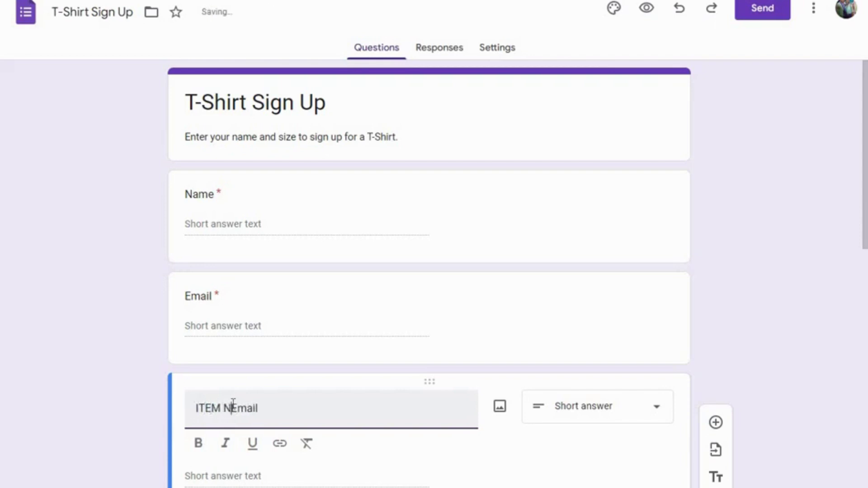
text(ER)
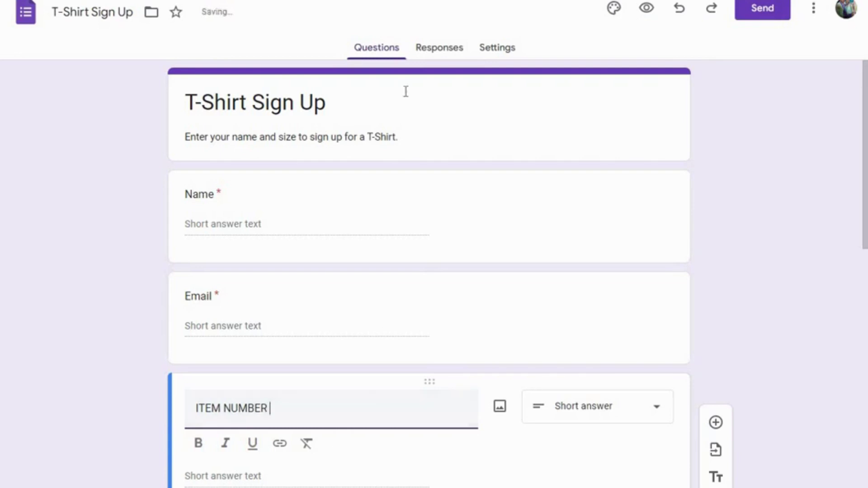
Examine the T-Shirt Sign Up form from its title through the Shirt size and T-Shirt Preview questions.
scroll(416, 256, down, 14)
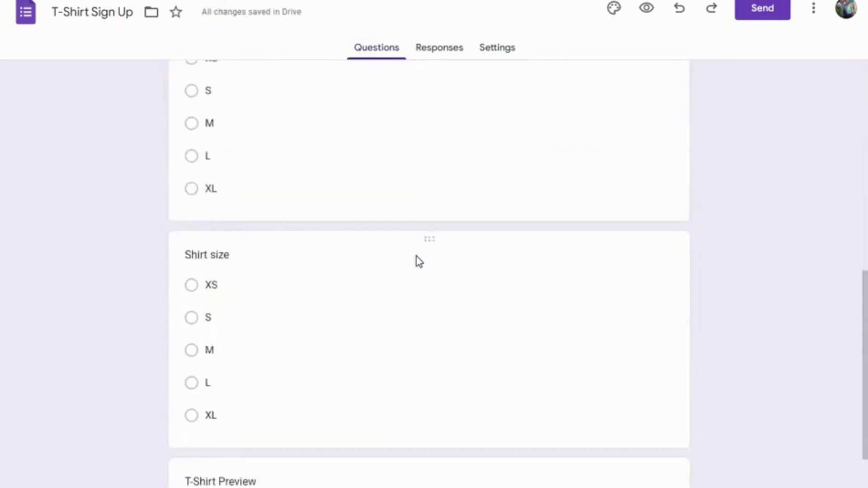
scroll(416, 255, up, 15)
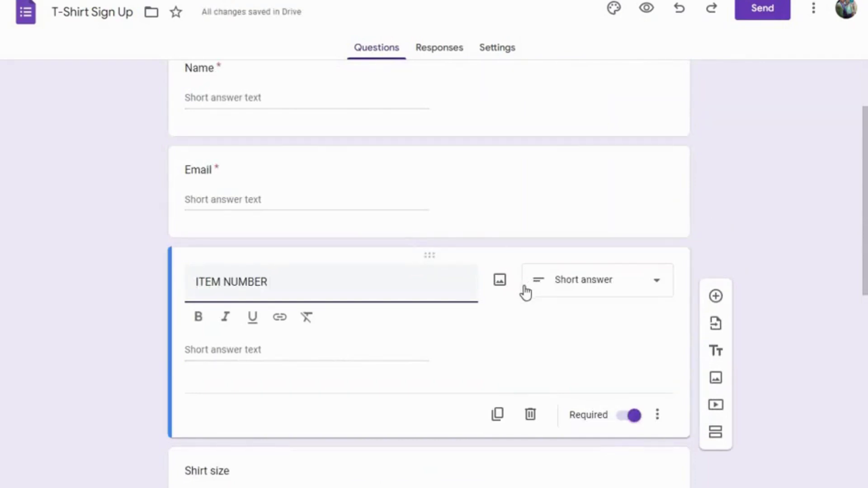
scroll(525, 290, down, 7)
scroll(525, 286, down, 2)
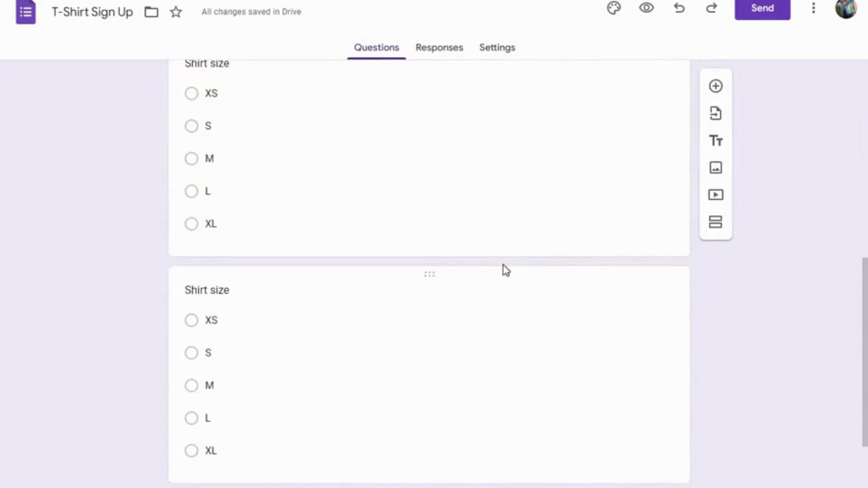
scroll(494, 253, up, 10)
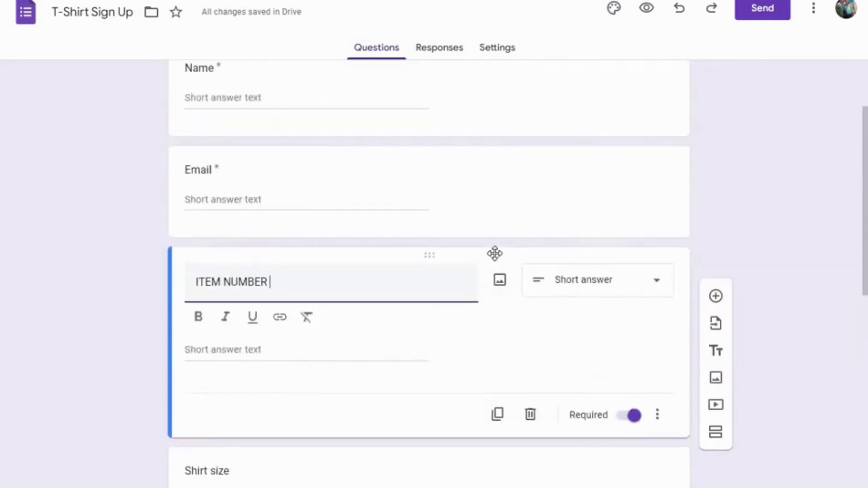
scroll(498, 259, up, 2)
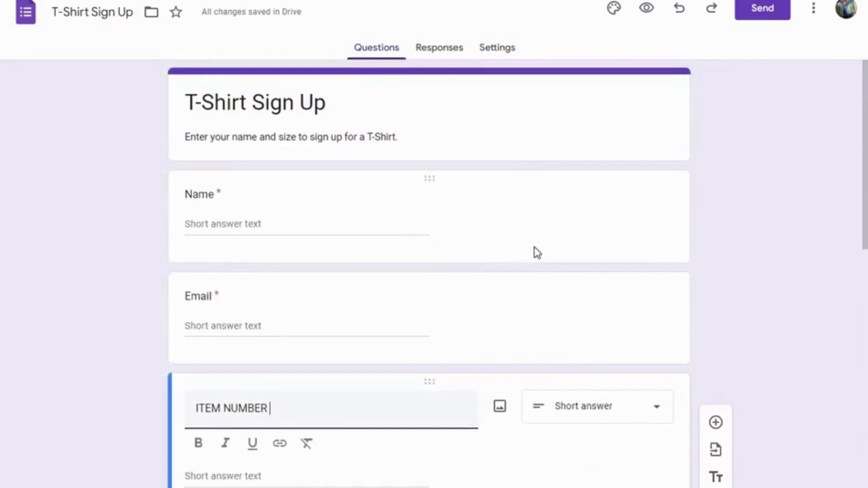
scroll(538, 253, down, 9)
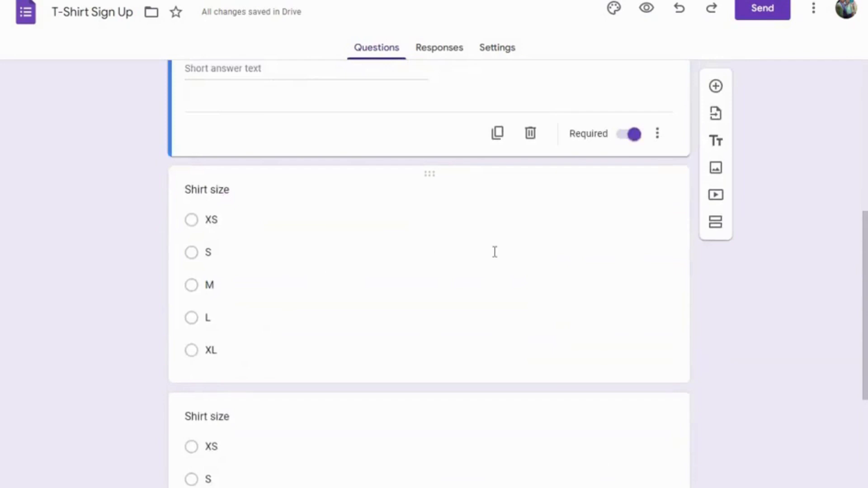
scroll(496, 252, up, 6)
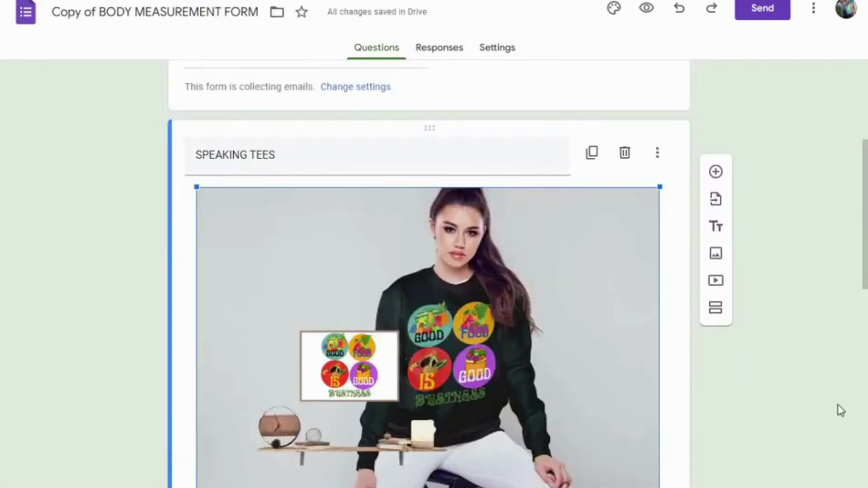
Review the finished Print on demand order form, from its header and SPEAKING TEES picture through the contact, design number, image number and colour questions.
scroll(838, 409, up, 6)
scroll(833, 410, down, 8)
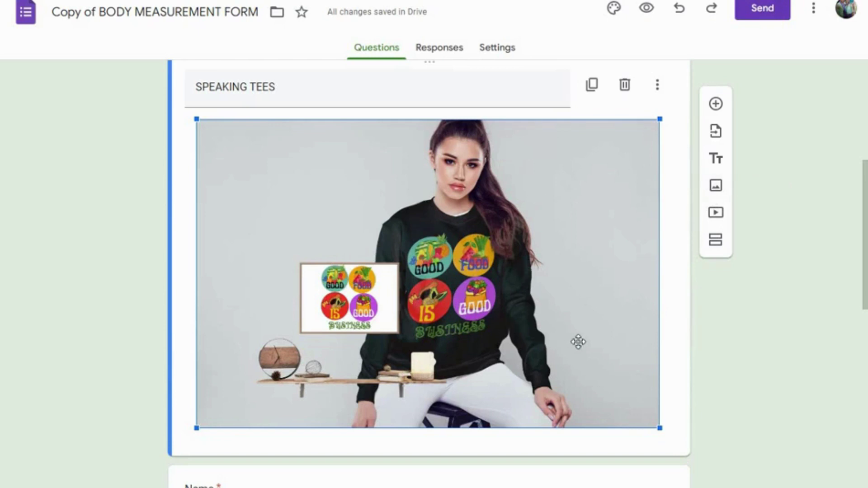
scroll(751, 348, down, 4)
scroll(751, 348, down, 2)
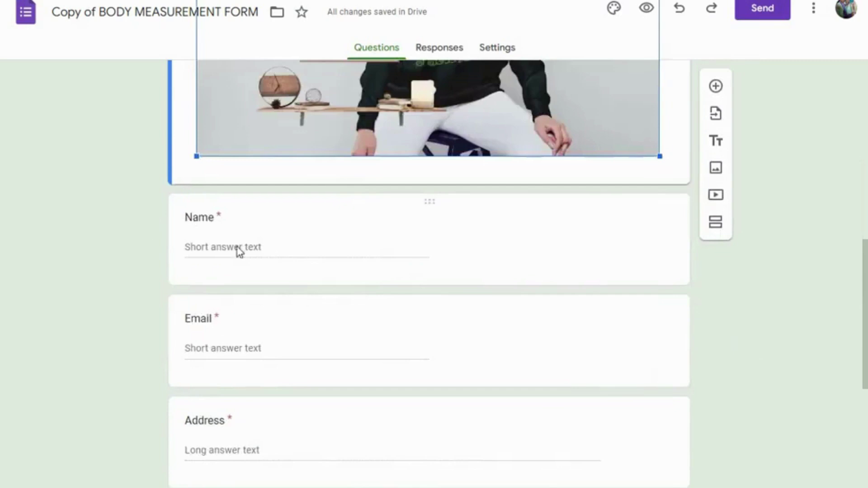
scroll(390, 451, down, 7)
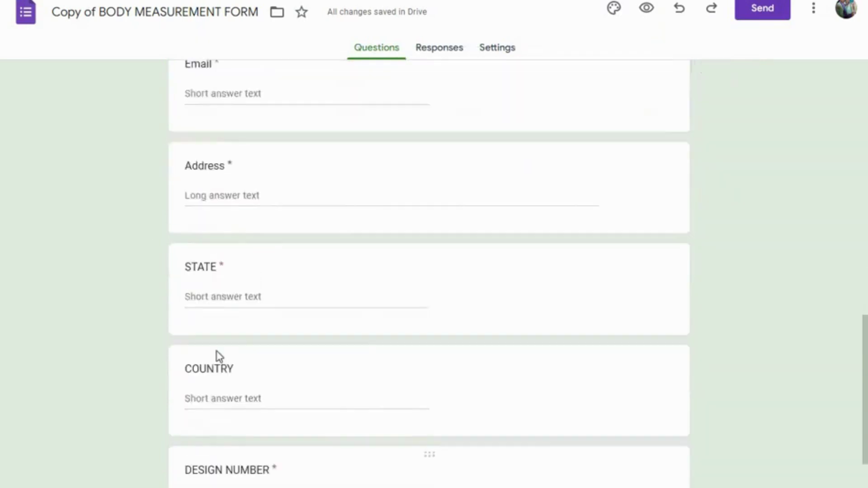
scroll(368, 378, down, 5)
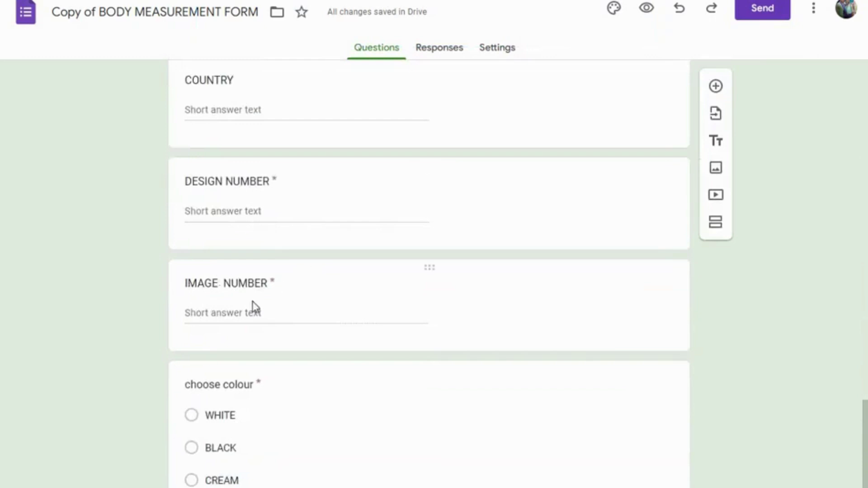
scroll(376, 381, down, 2)
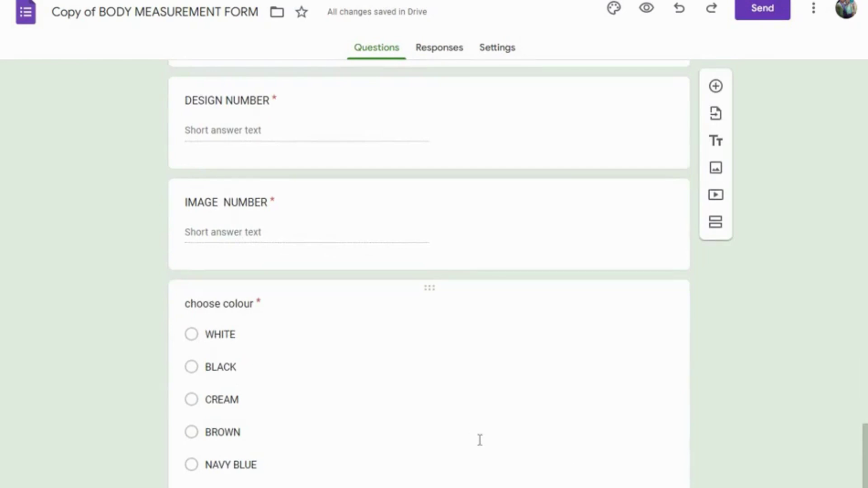
scroll(478, 444, up, 7)
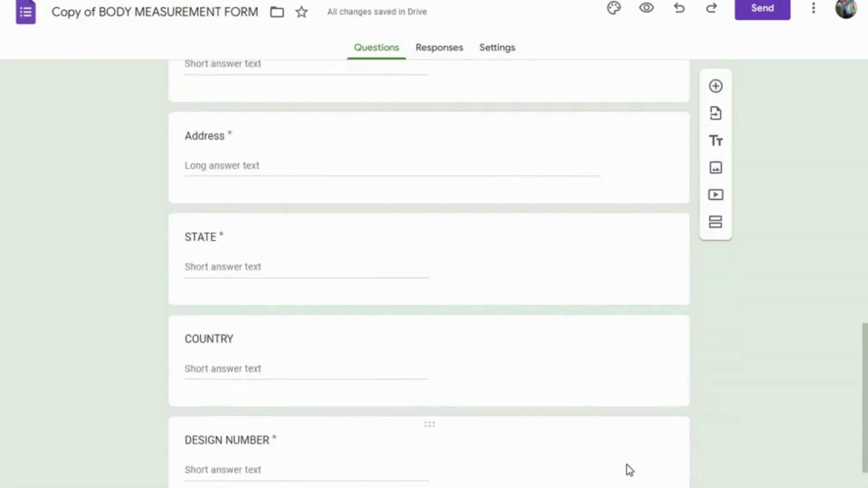
scroll(632, 472, up, 15)
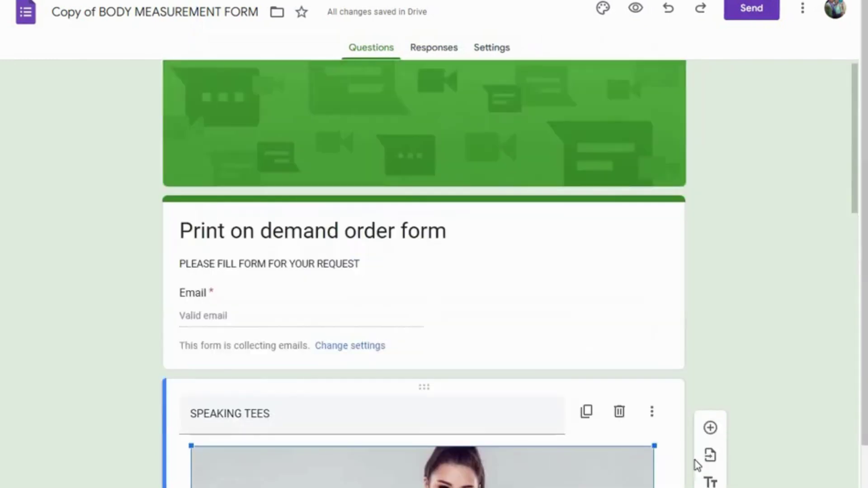
Switch to Canva and search its templates for "a4 templates".
click(763, 362)
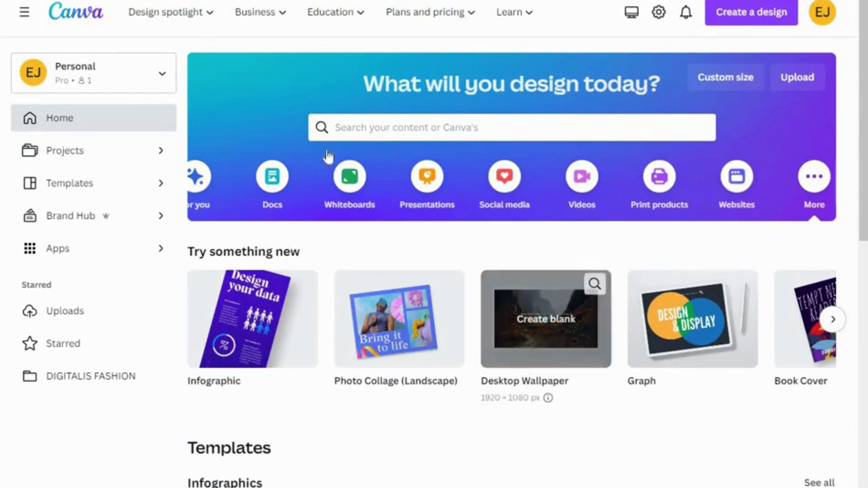
click(410, 132)
text(A)
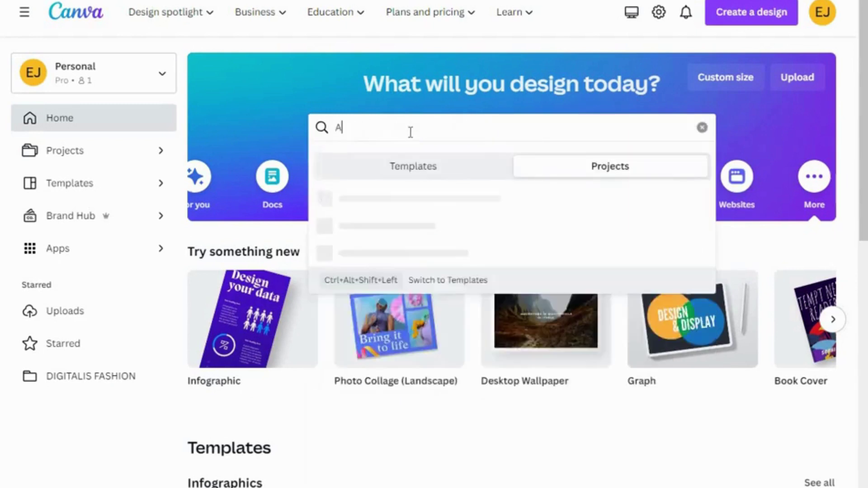
text(4)
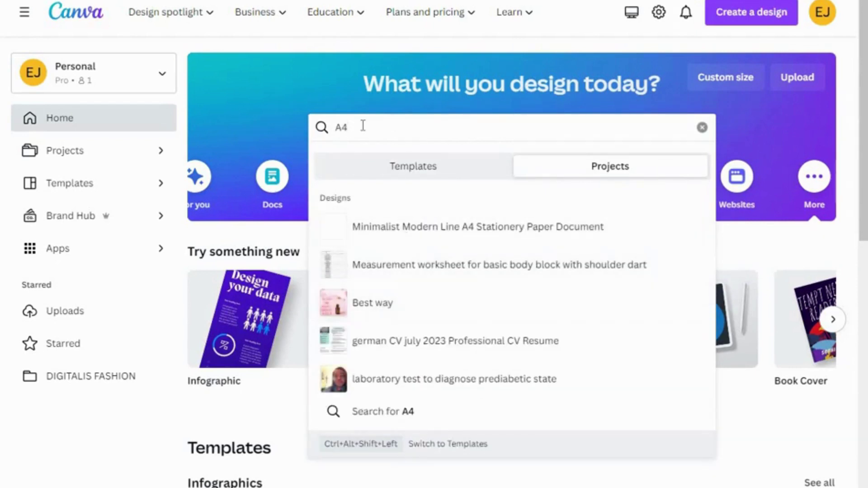
click(395, 168)
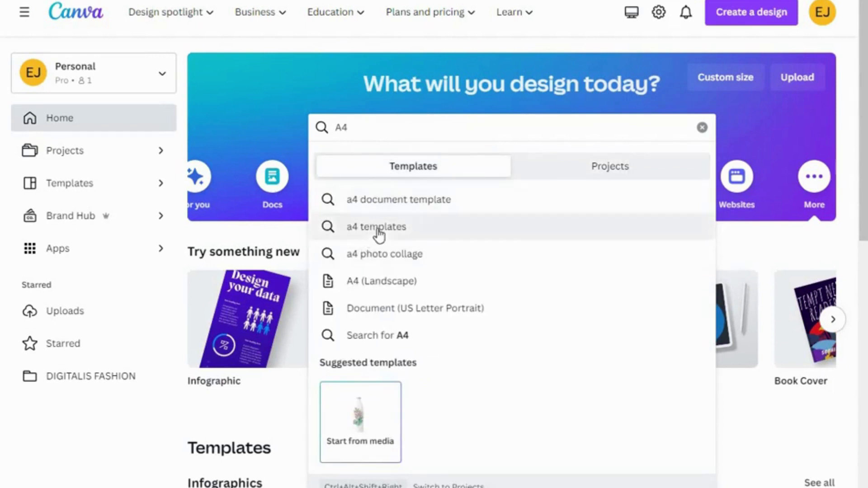
click(379, 227)
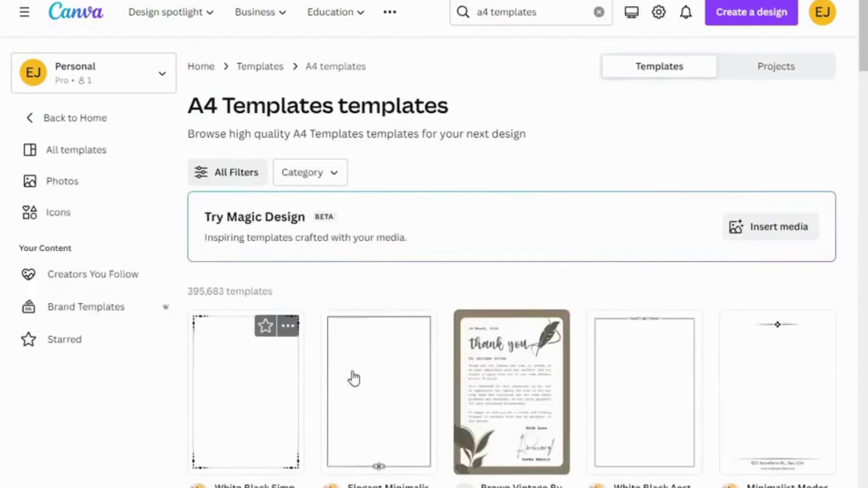
Create a design from the White Black Simple A4 Stationery Paper Document template and add five blank pages after the first.
click(248, 415)
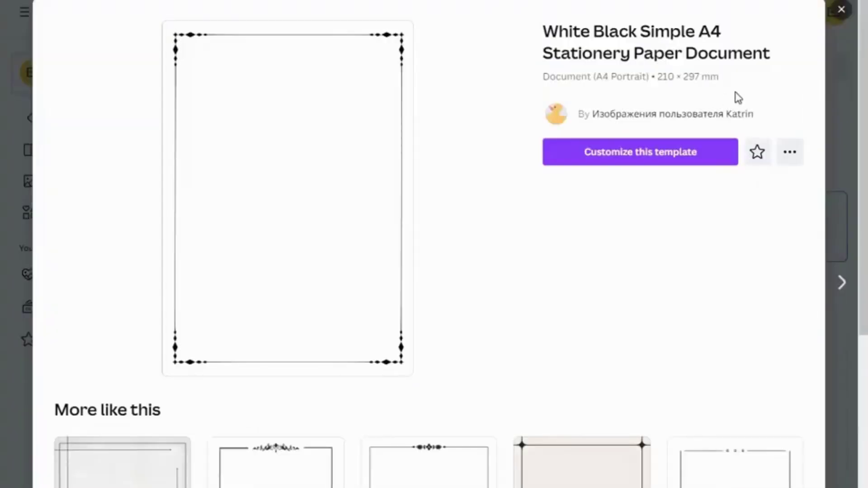
click(674, 151)
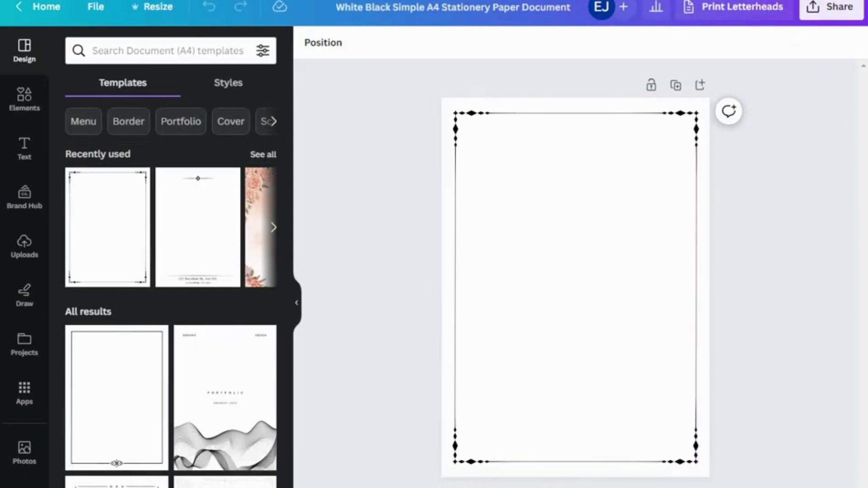
key(ctrl+Return)
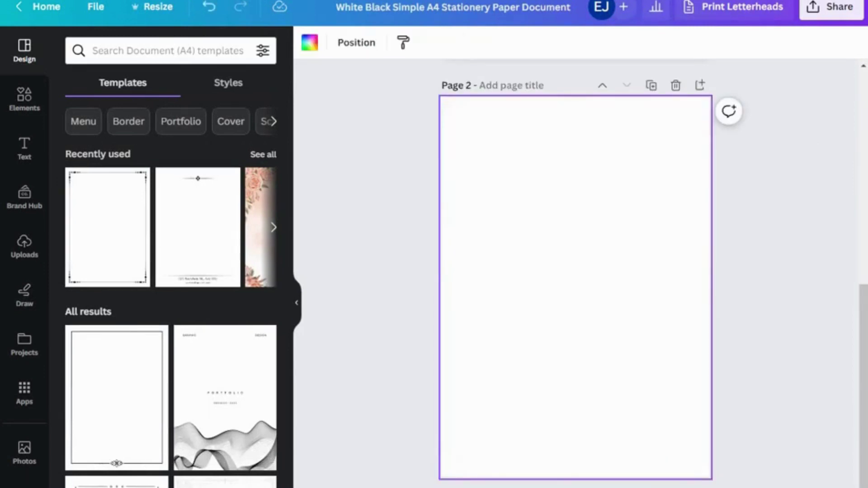
key(ctrl+Return)
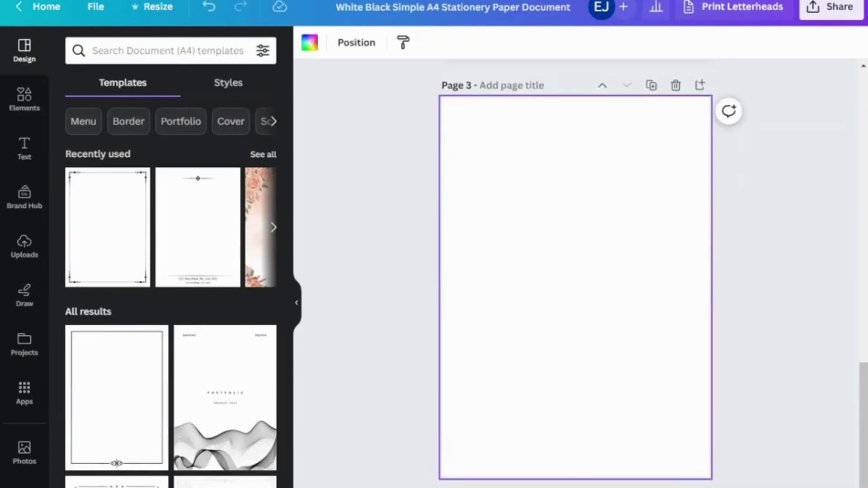
key(ctrl+Return)
key(ctrl+Return)
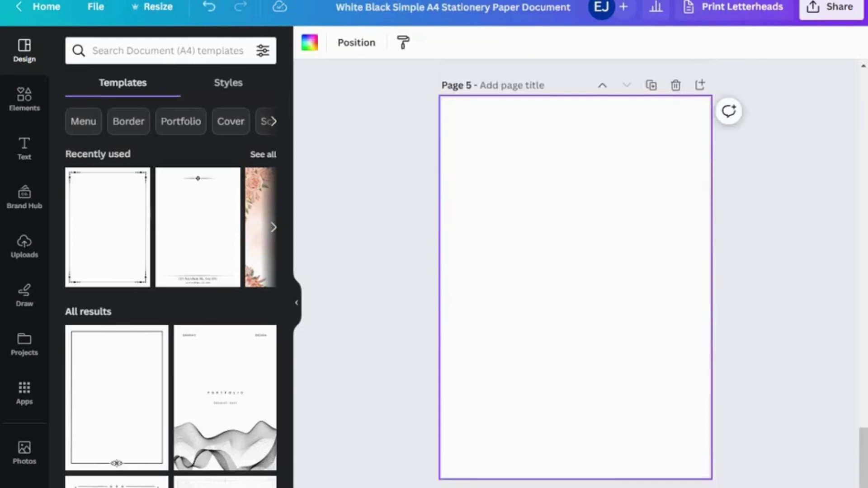
key(ctrl+Return)
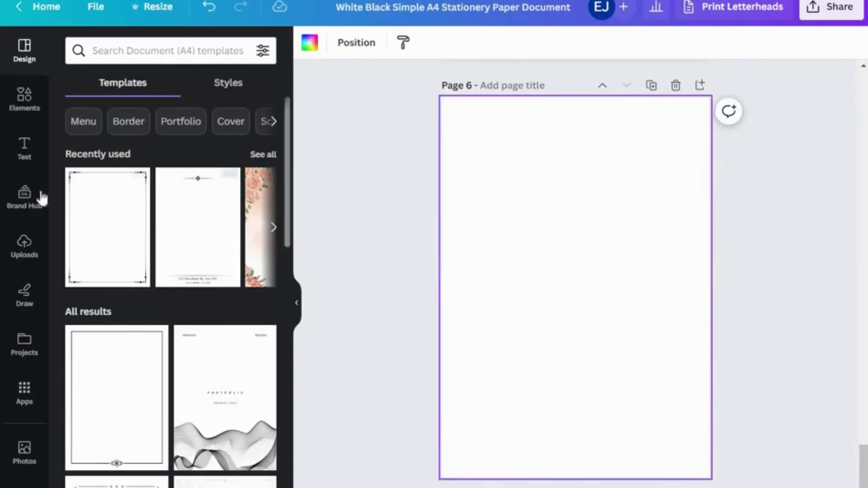
Look through the uploaded images and the computer's Desktop folder for files to upload.
click(27, 251)
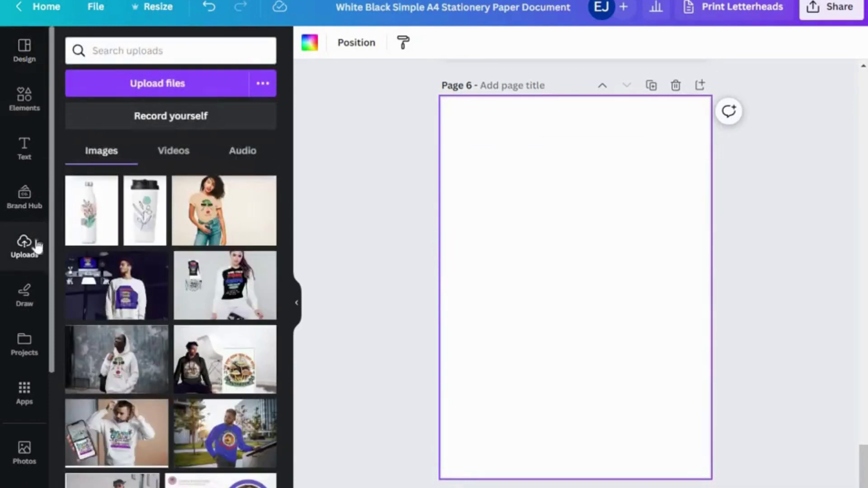
mouse_move(158, 437)
click(156, 83)
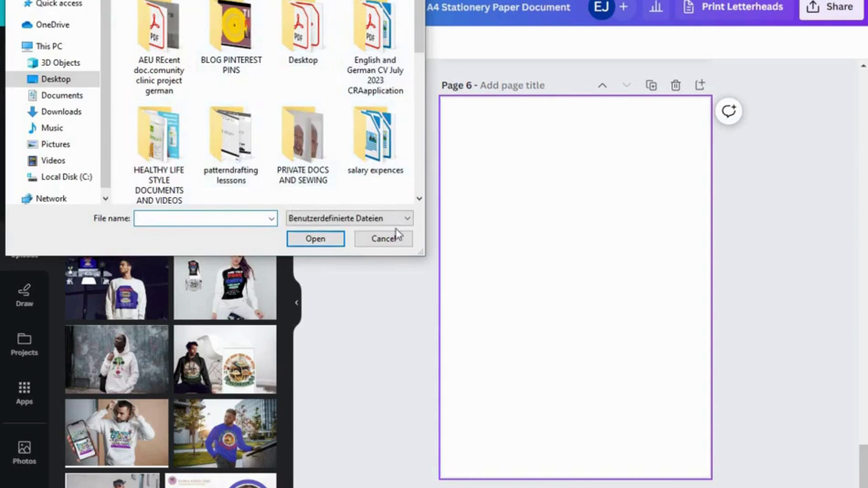
key(Escape)
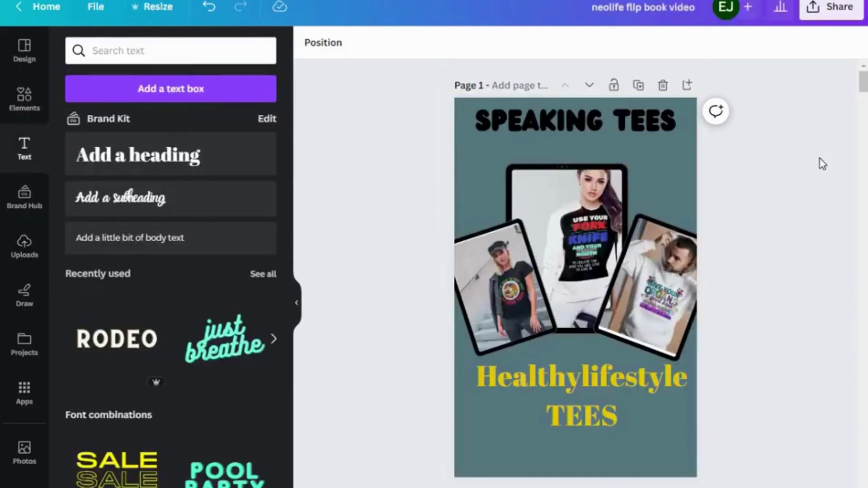
Review the neolife flip book video catalogue from its SPEAKING TEES cover through the numbered T-shirt design pages, Image 001 onward.
scroll(819, 167, down, 10)
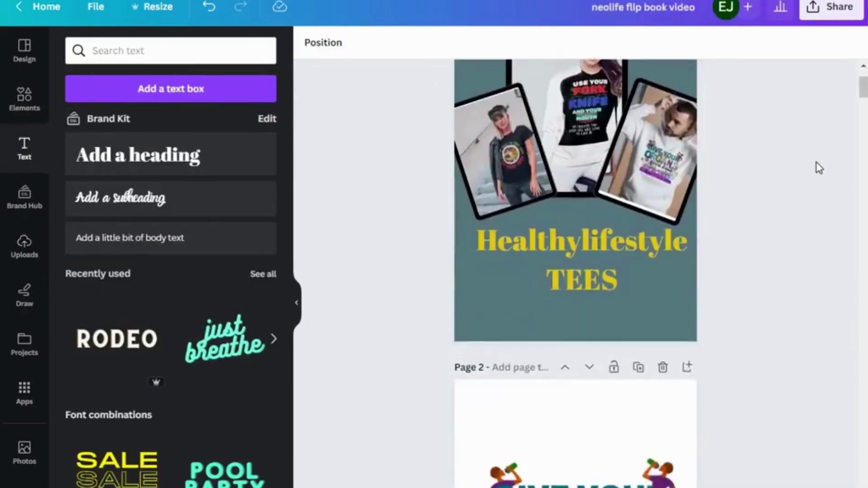
scroll(819, 172, up, 6)
scroll(819, 173, up, 4)
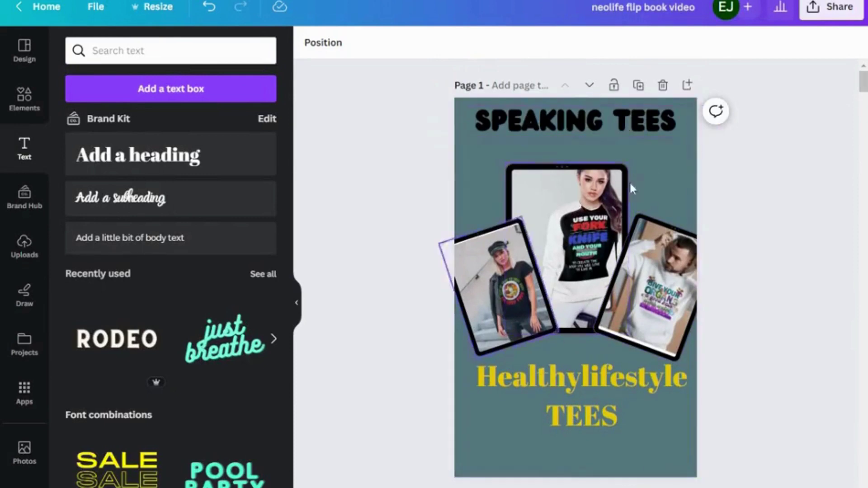
scroll(657, 277, down, 1)
scroll(658, 277, down, 10)
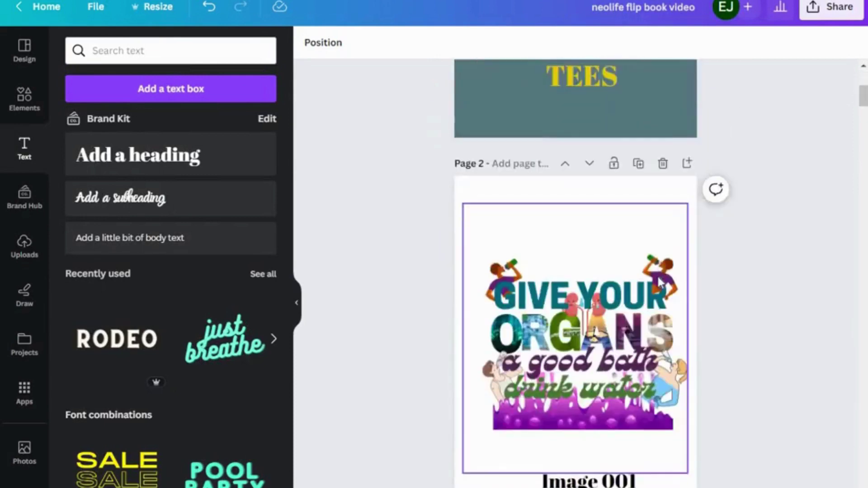
scroll(658, 280, up, 4)
scroll(656, 251, down, 20)
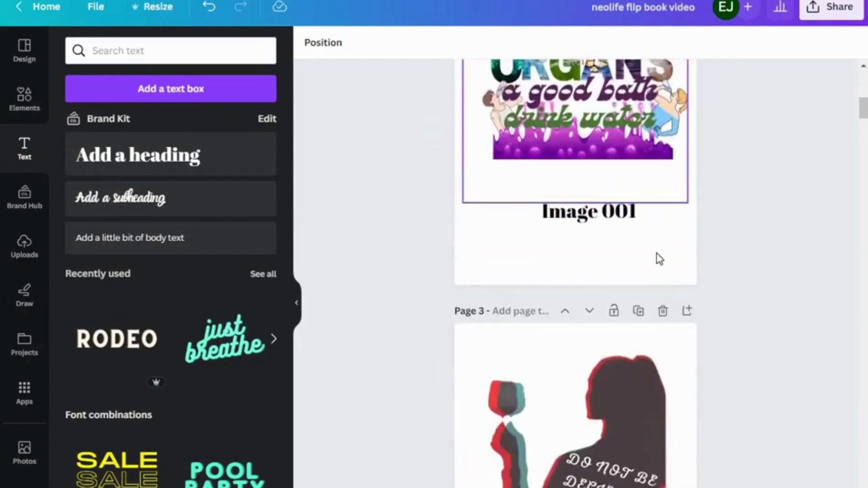
scroll(658, 257, down, 20)
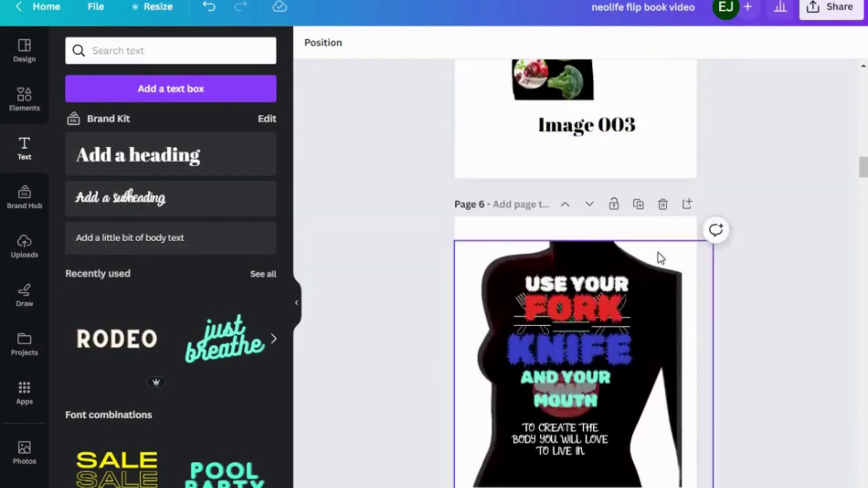
scroll(663, 258, down, 20)
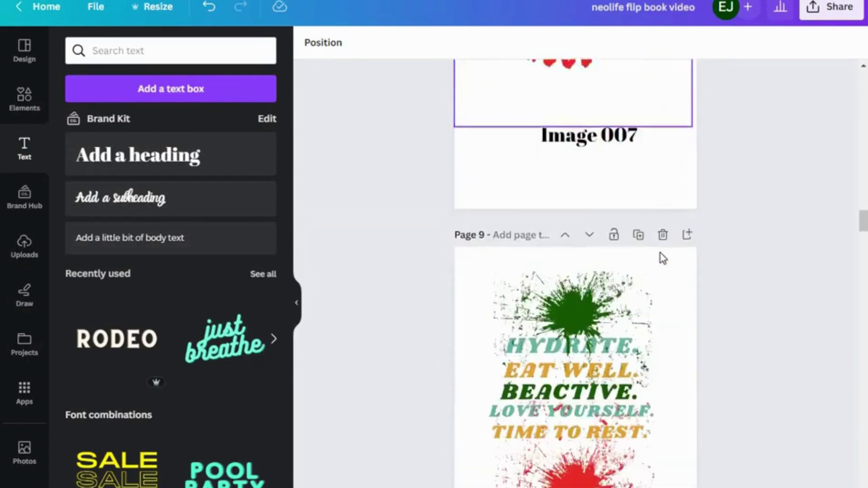
scroll(660, 255, down, 10)
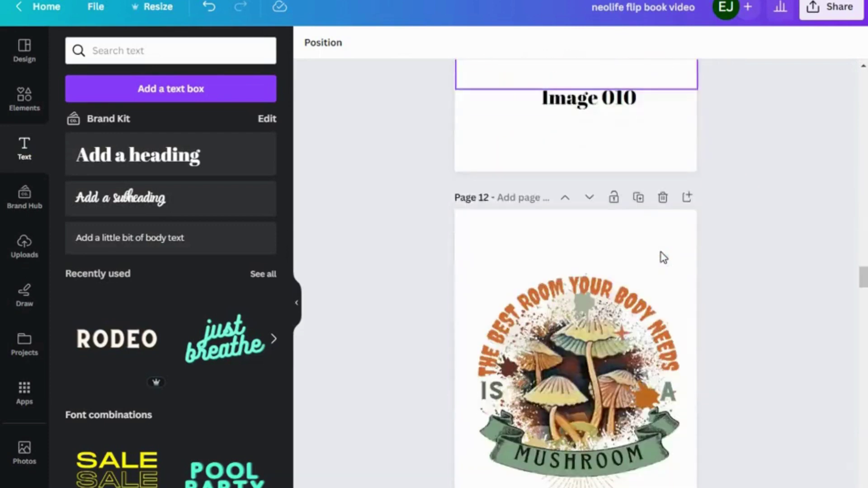
scroll(656, 271, up, 6)
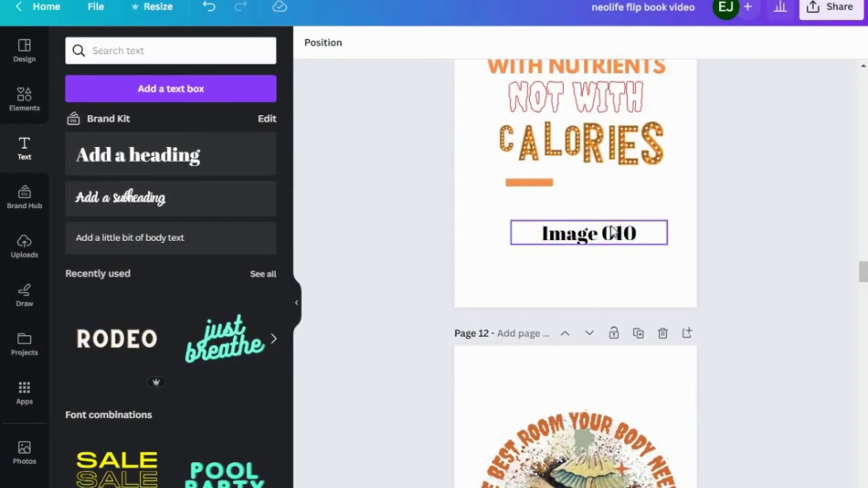
scroll(613, 233, up, 20)
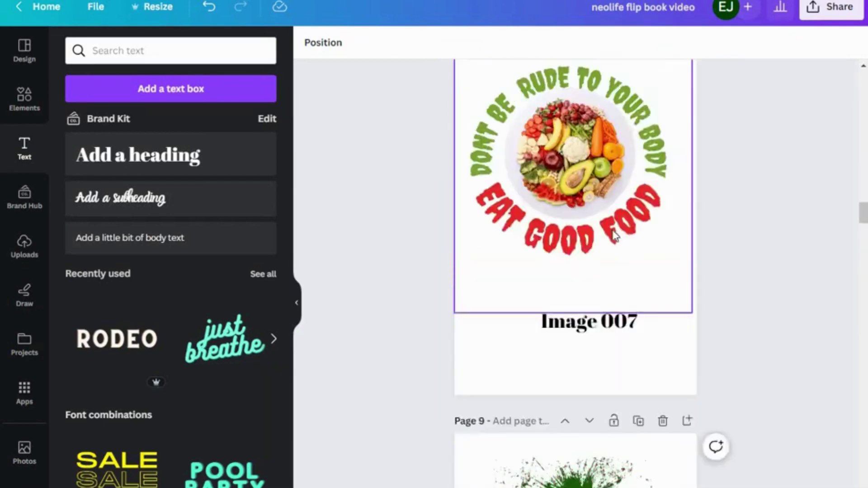
scroll(613, 233, up, 4)
scroll(613, 240, down, 20)
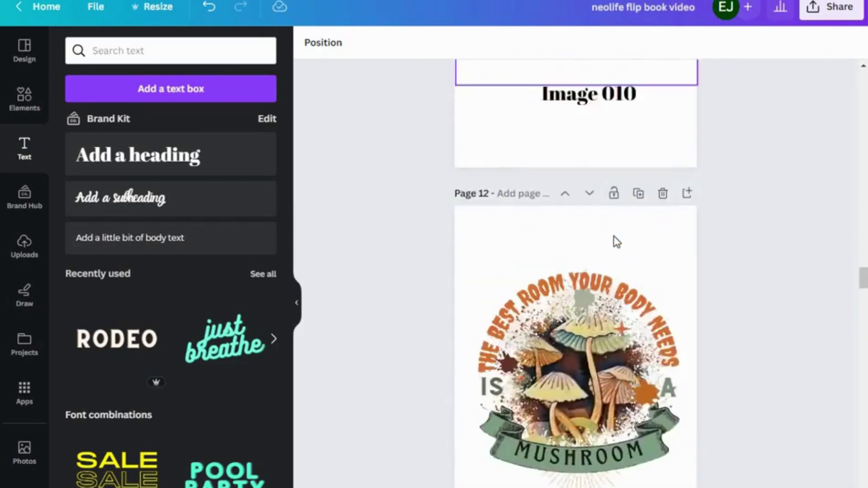
Examine the product mockup pages with their item codes, such as SST/001 and LSH/002, through to the closing SHOP NOW page.
scroll(615, 238, down, 15)
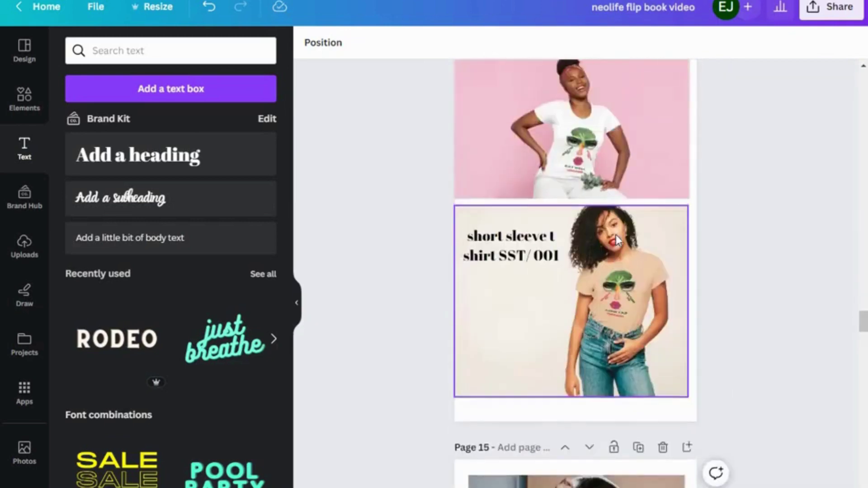
scroll(616, 234, up, 1)
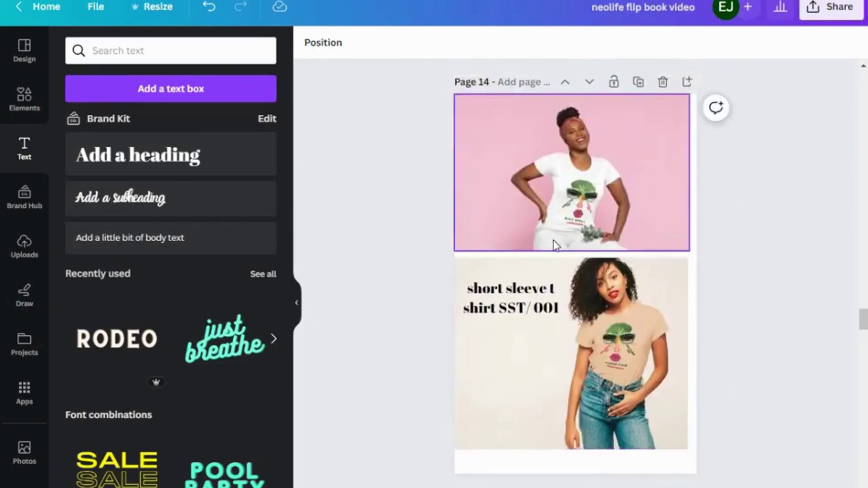
scroll(607, 271, down, 9)
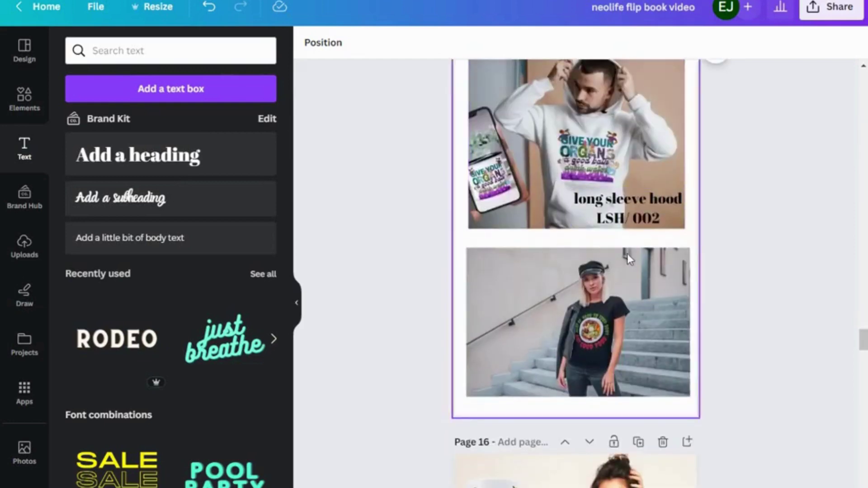
scroll(627, 254, down, 1)
scroll(626, 254, up, 5)
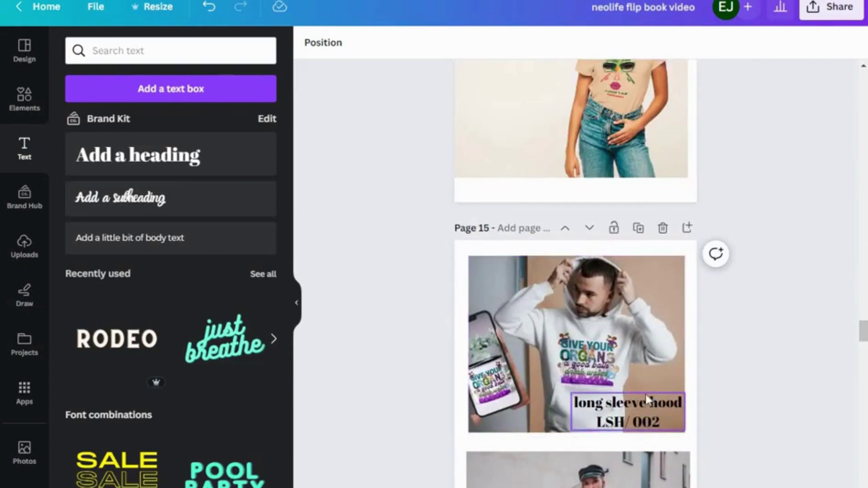
scroll(645, 394, down, 3)
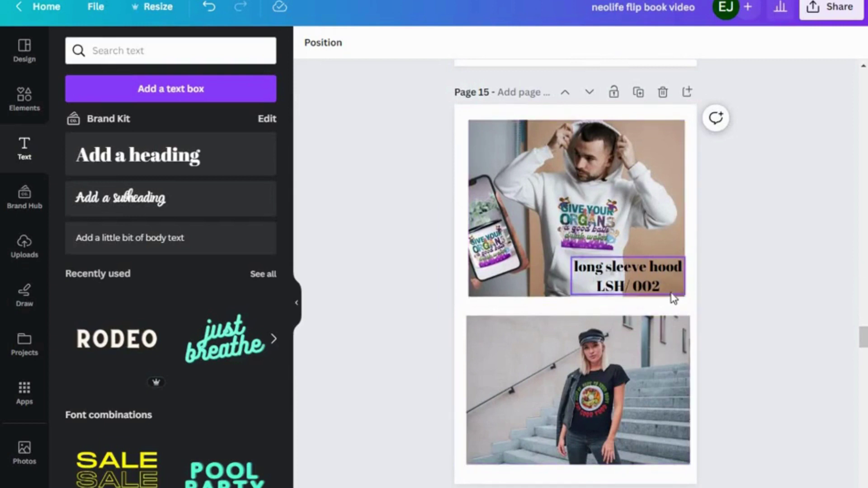
scroll(673, 298, down, 5)
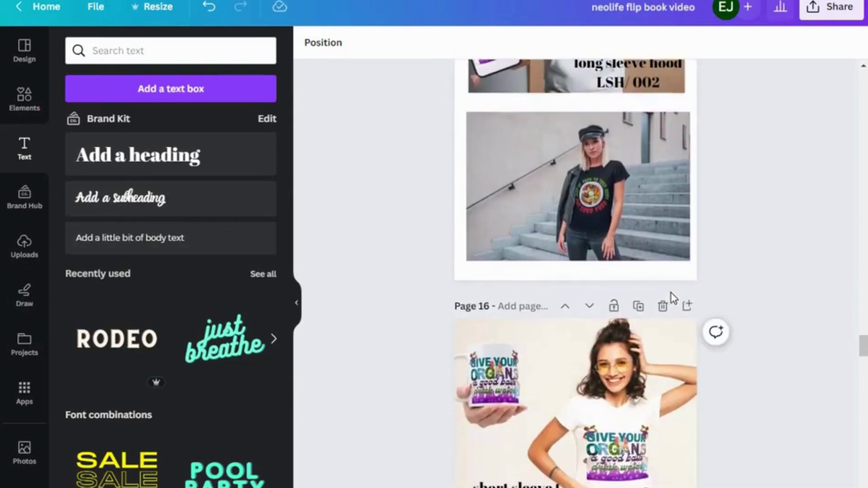
scroll(674, 298, down, 3)
scroll(674, 298, down, 15)
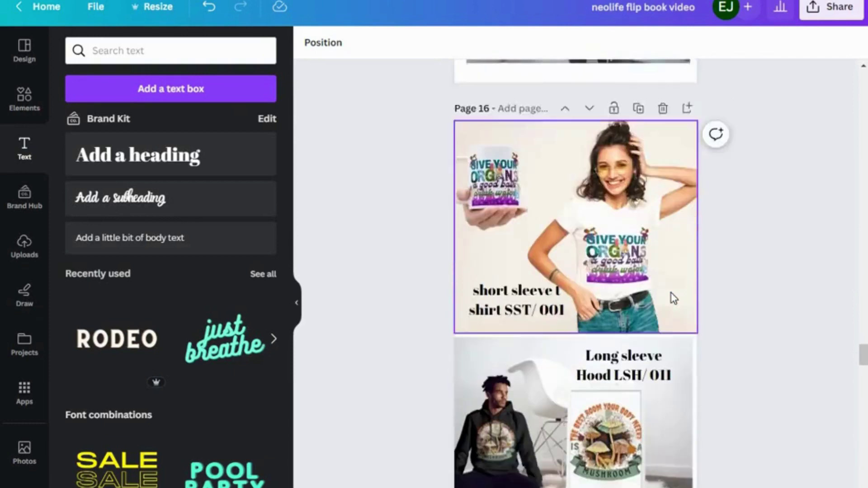
scroll(671, 295, down, 20)
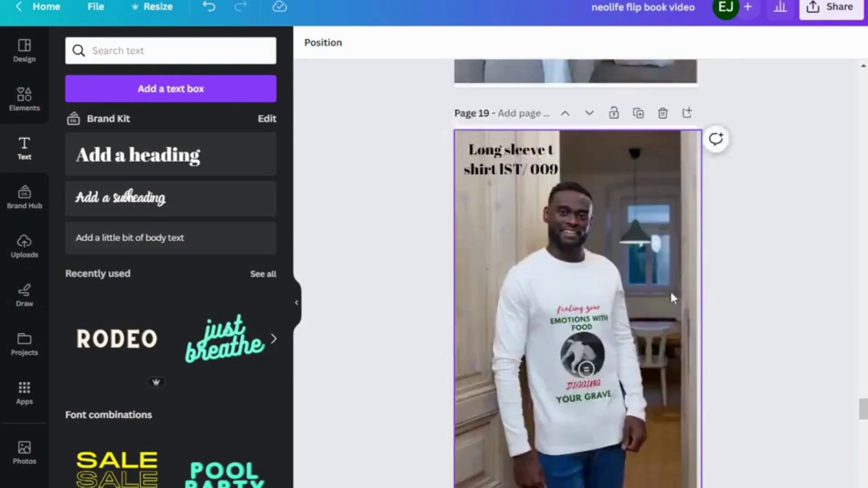
scroll(672, 296, down, 12)
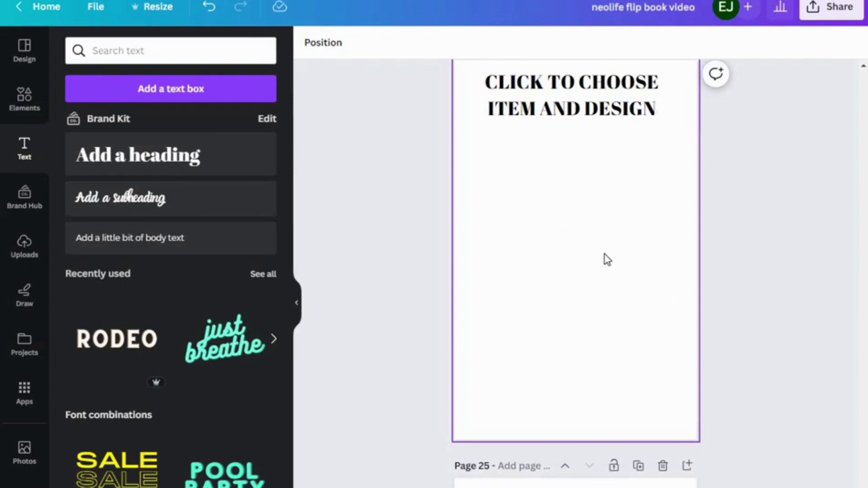
scroll(607, 260, down, 7)
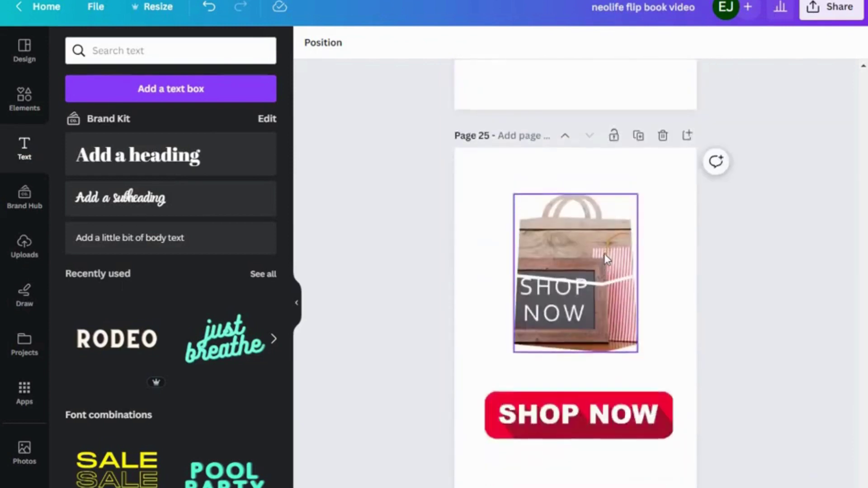
Shrink the CLICK TO CHOOSE ITEM AND DESIGN text on page 24 to font size 20.
scroll(607, 259, up, 7)
scroll(607, 260, up, 8)
scroll(607, 260, down, 5)
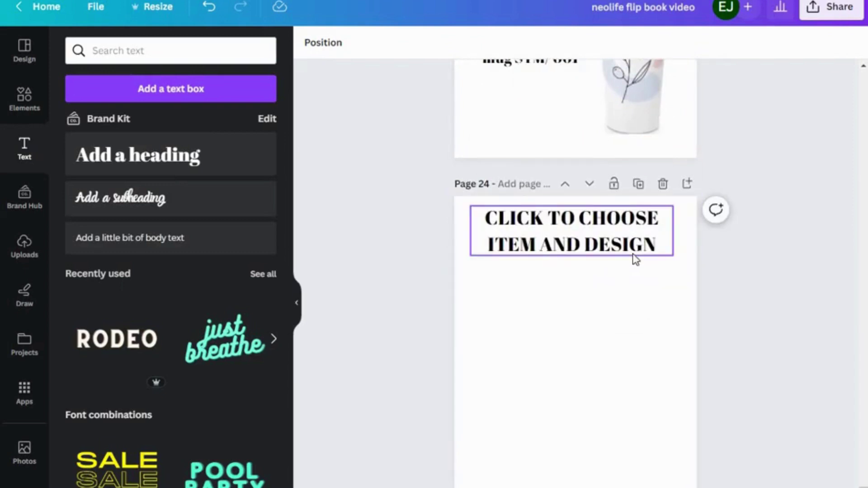
click(628, 241)
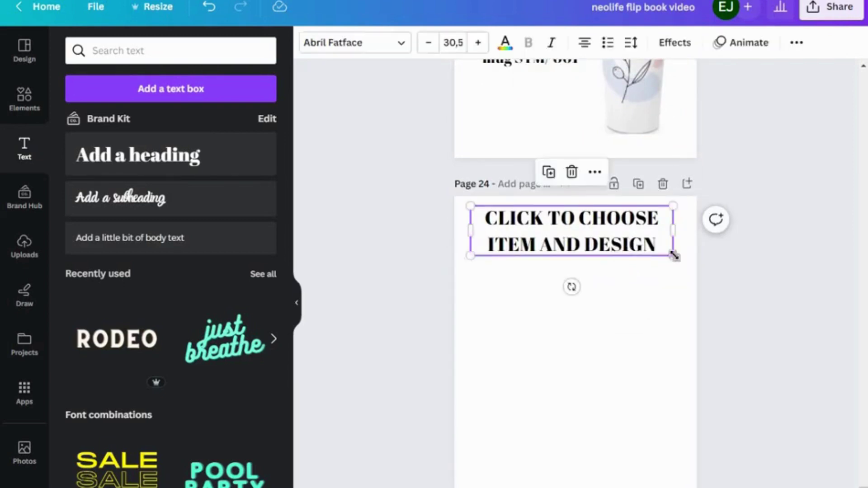
drag(674, 256, 604, 239)
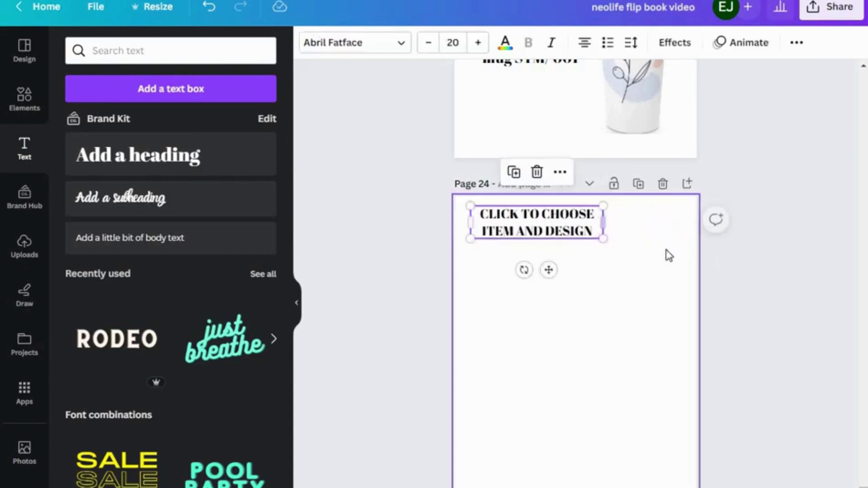
Select the red SHOP NOW button graphic on page 25 and open its link option.
scroll(611, 353, down, 10)
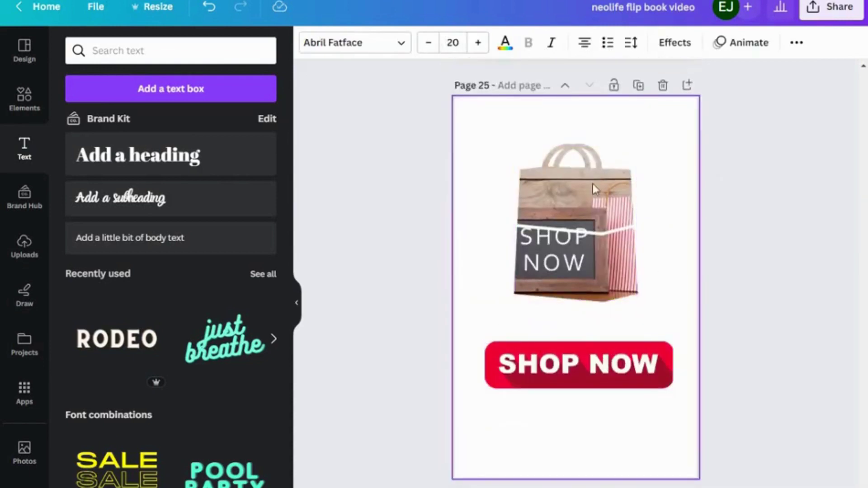
click(595, 370)
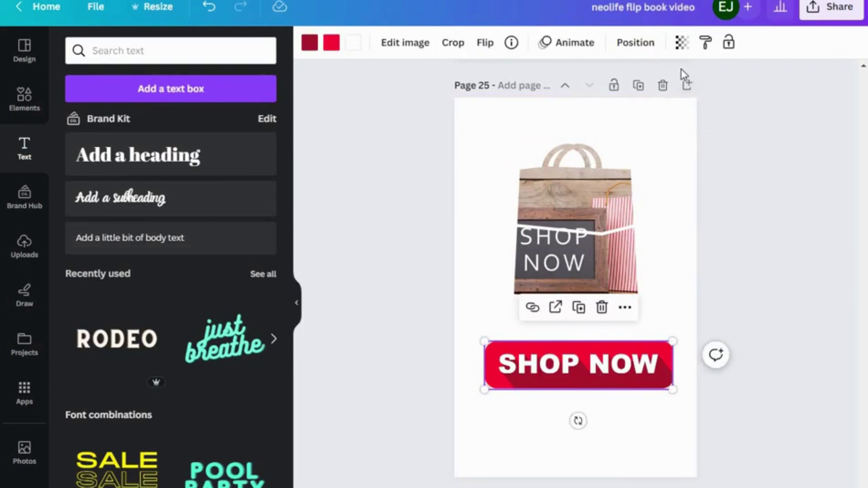
click(640, 45)
click(683, 46)
click(684, 45)
click(533, 310)
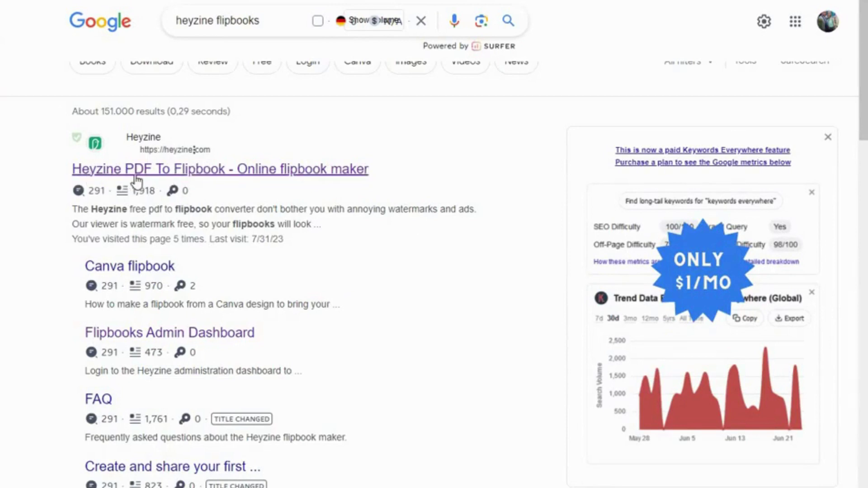
Open the Heyzine PDF To Flipbook website from the Google results for "heyzine flipbooks".
click(222, 169)
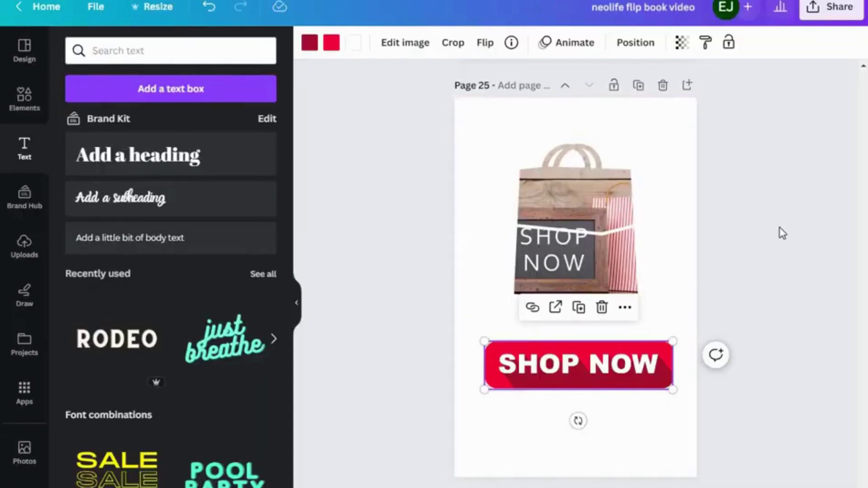
Back in Canva, search all sharing options for "he" and open the Heyzine Flipbooks export for the catalogue.
scroll(777, 229, up, 20)
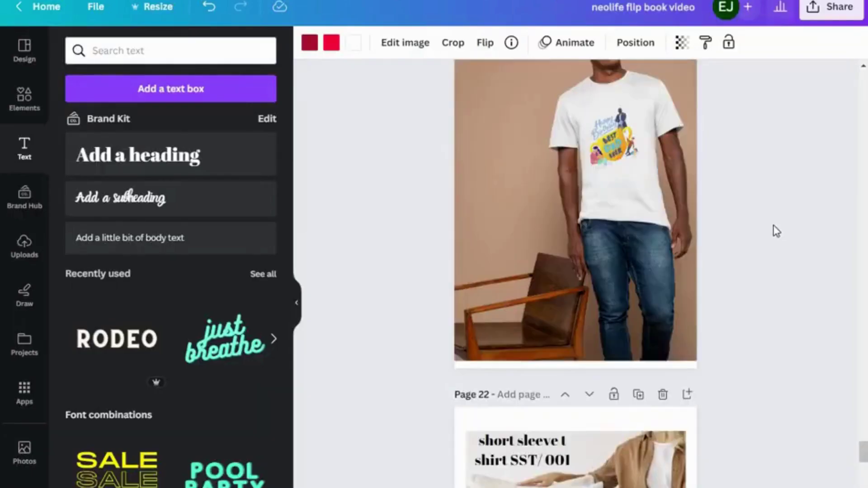
scroll(762, 234, up, 20)
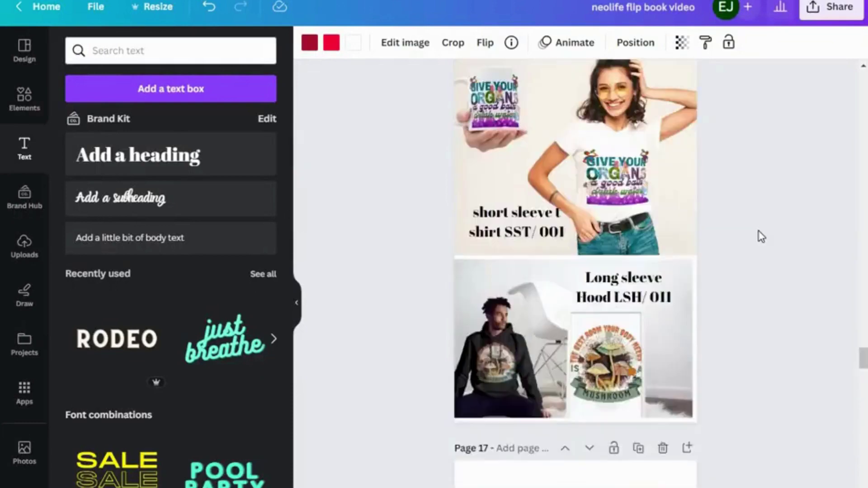
scroll(761, 236, up, 20)
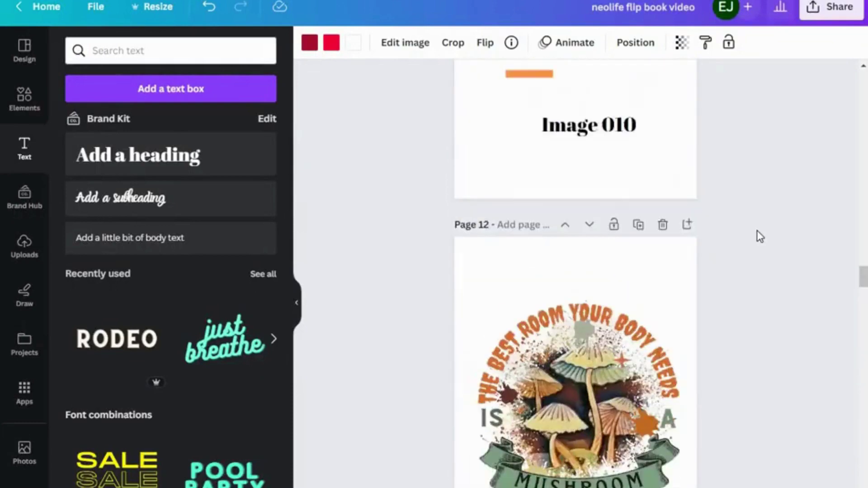
scroll(758, 233, up, 20)
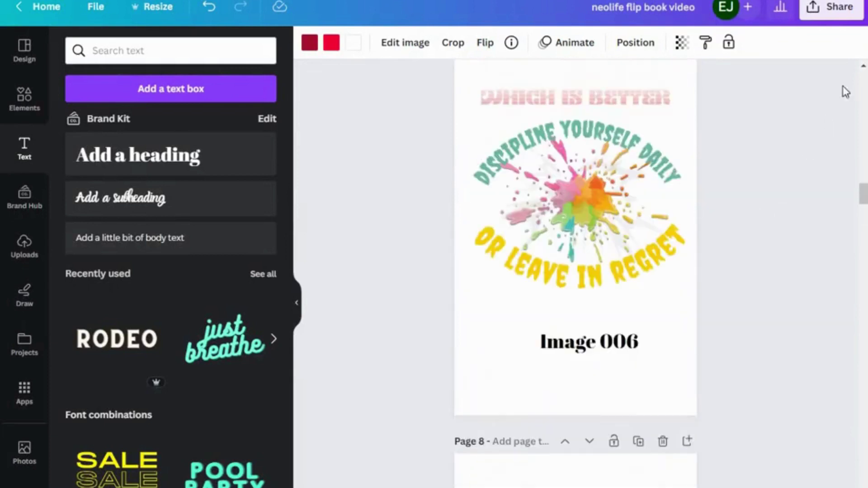
click(844, 25)
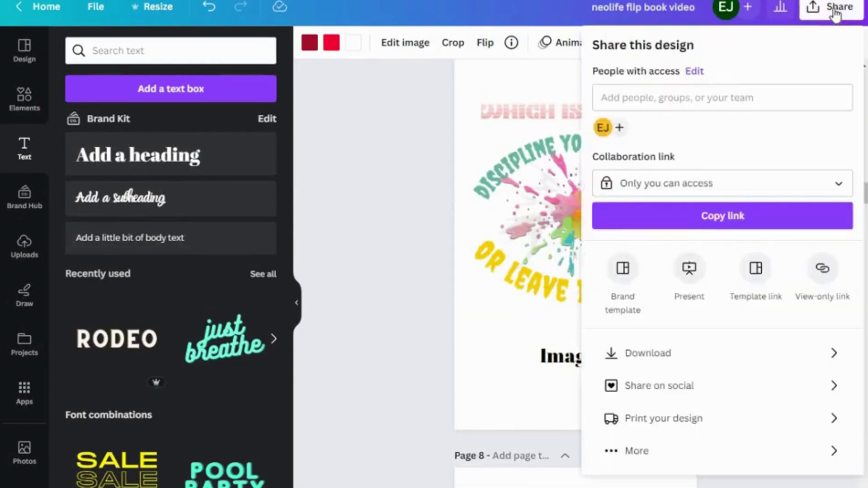
click(629, 459)
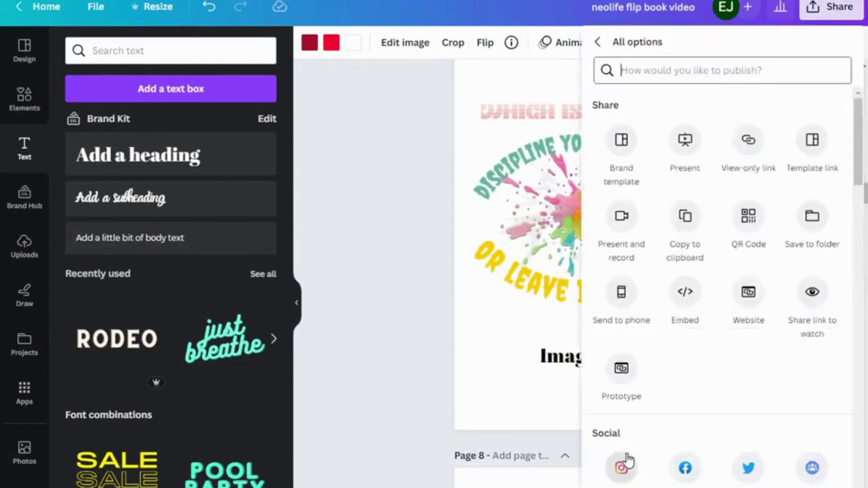
click(635, 71)
text(he)
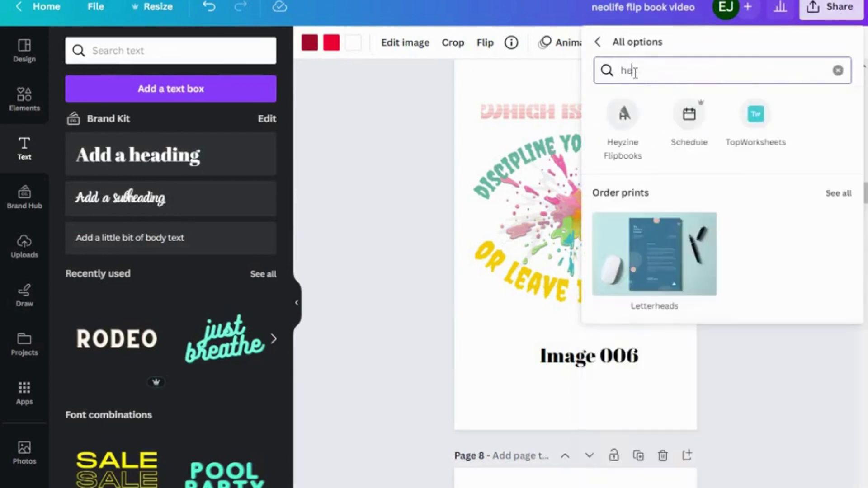
click(622, 127)
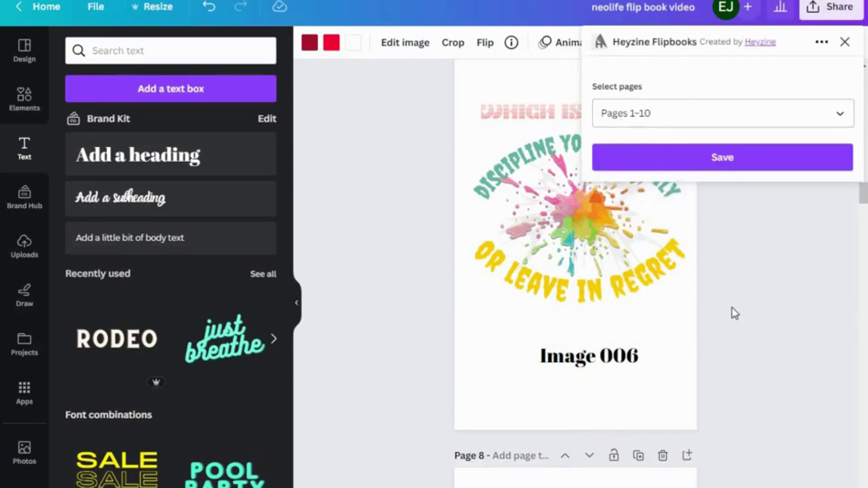
Export pages 1–25 of the catalogue to Heyzine Flipbooks and open the saved flipbook in Heyzine.
scroll(735, 326, down, 20)
scroll(737, 332, down, 20)
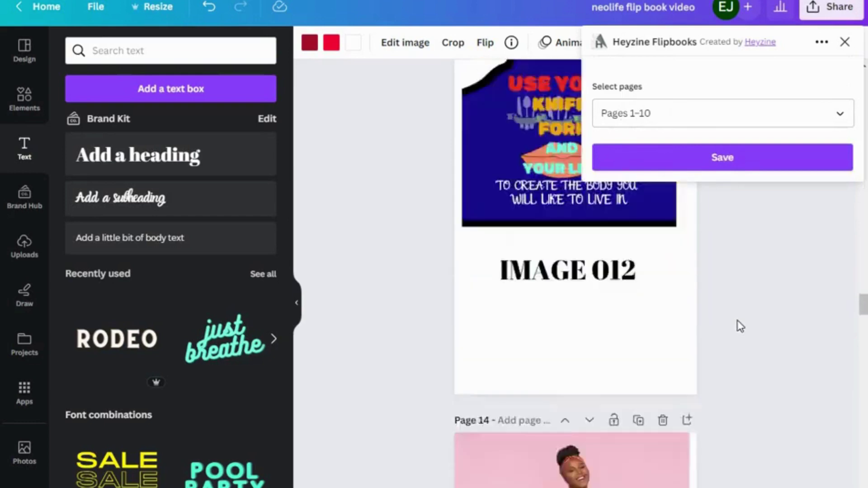
scroll(744, 329, down, 20)
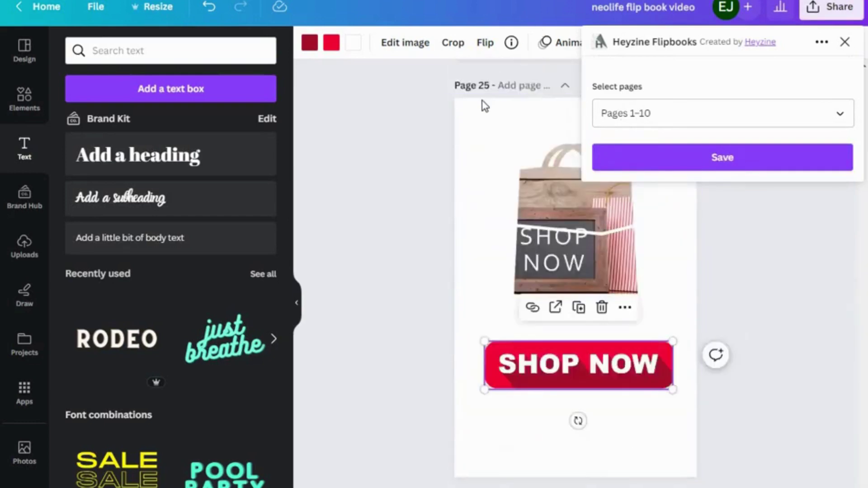
click(652, 113)
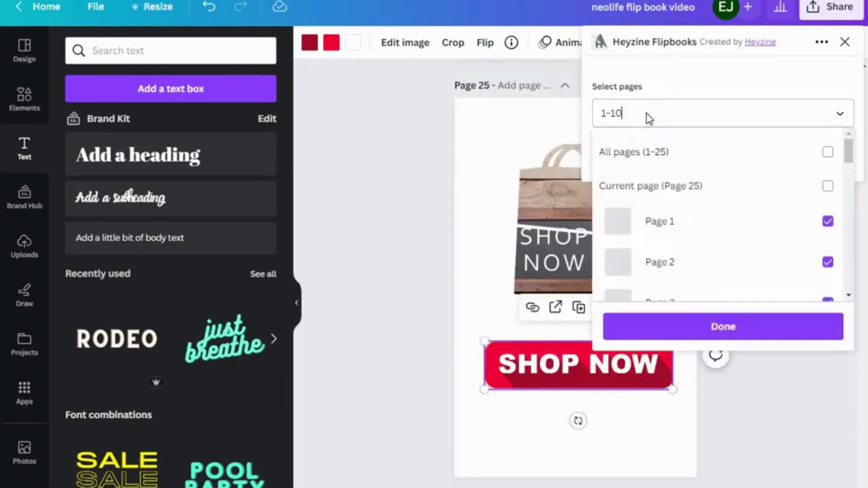
key(BackSpace)
key(BackSpace)
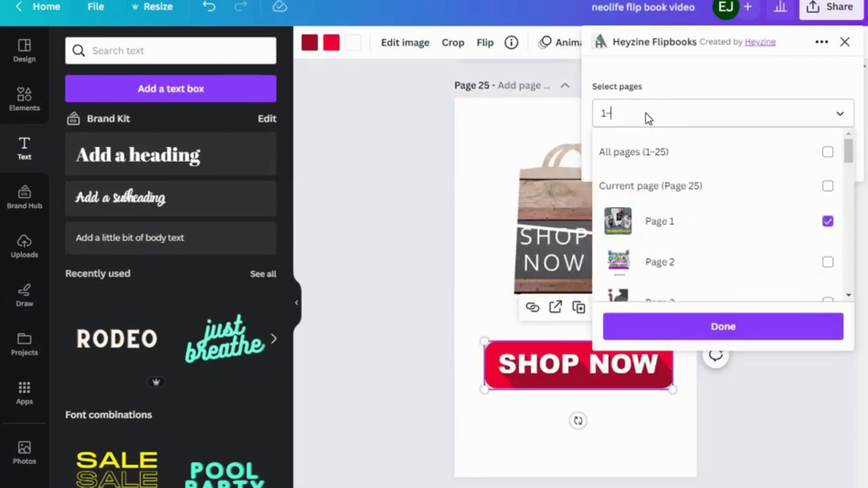
text(25)
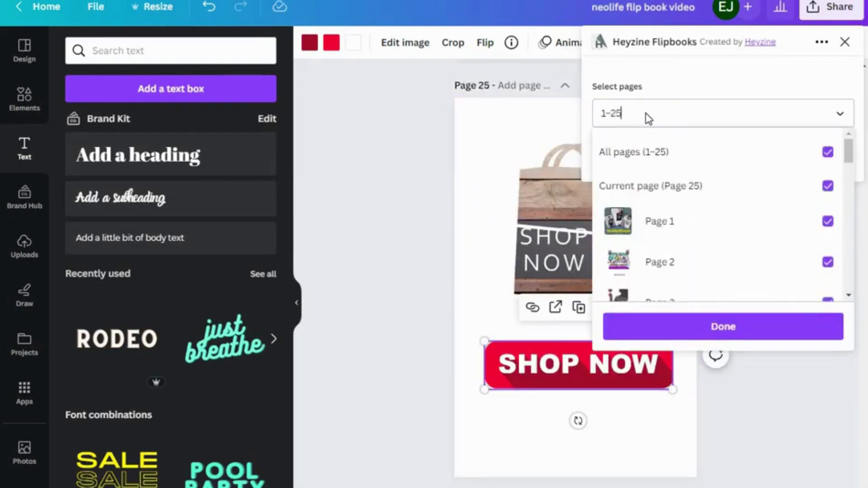
click(721, 329)
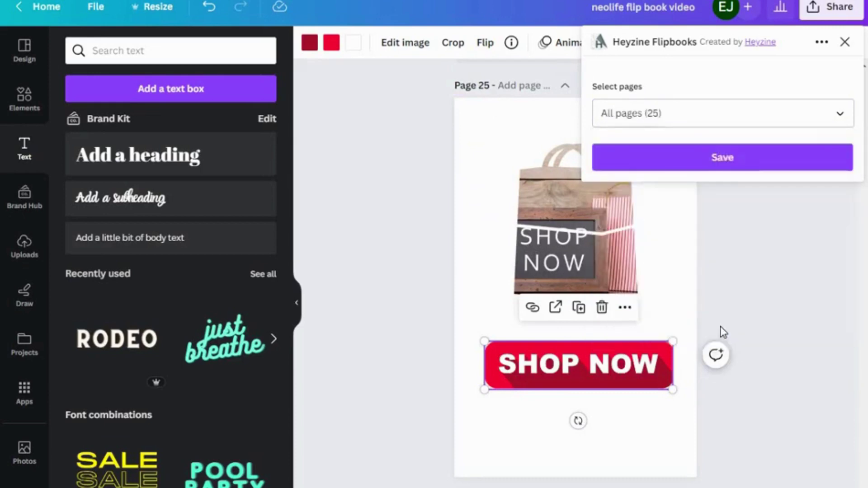
click(723, 158)
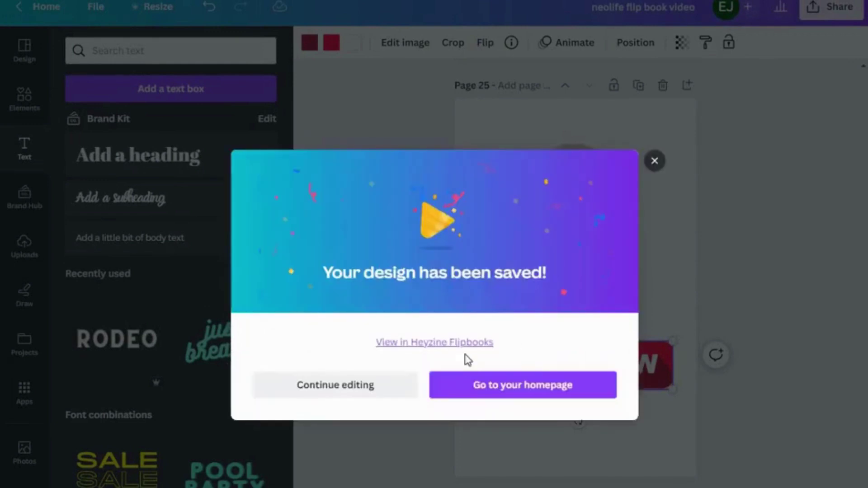
click(415, 343)
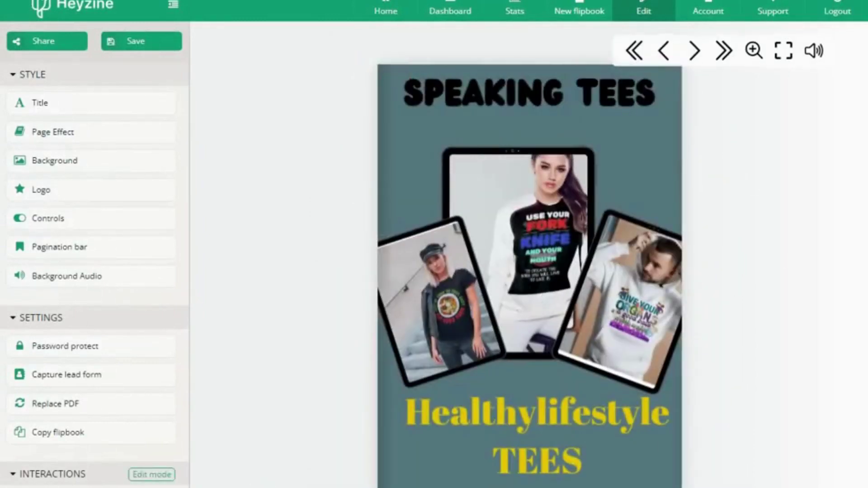
Page through the flipbook from the cover to the closing spread with the SHOP NOW button.
key(Right)
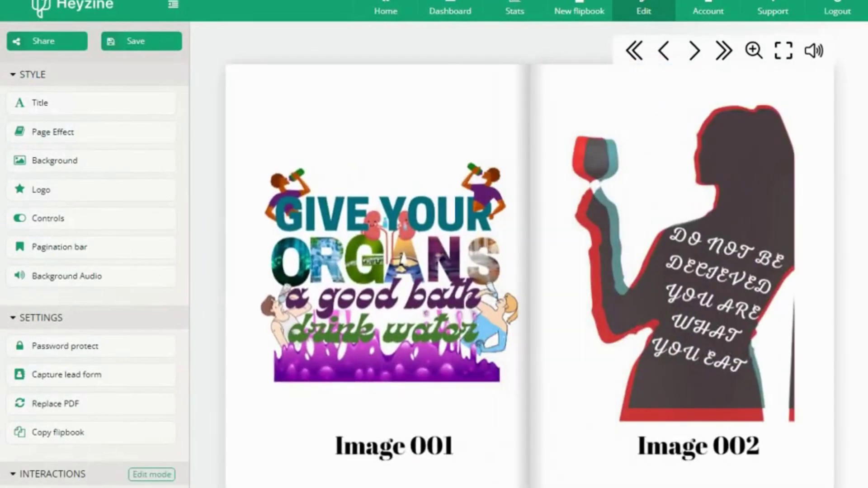
key(Right)
key(Right)
key(Right)
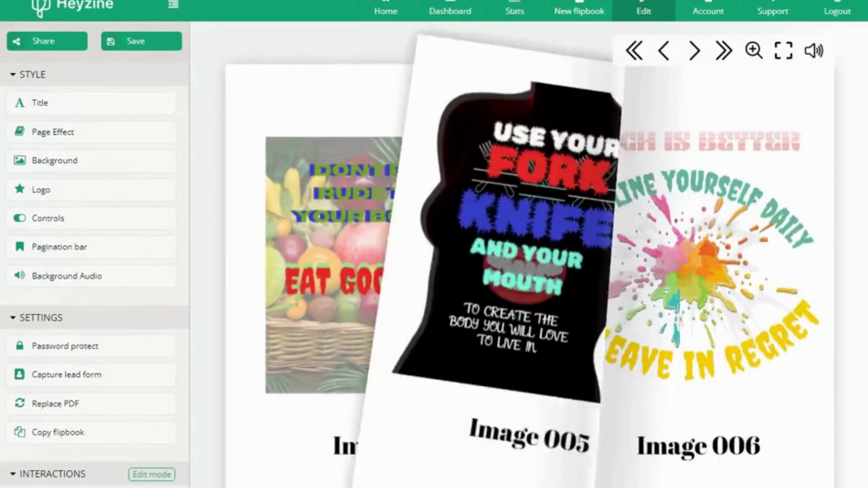
key(Right)
key(Right)
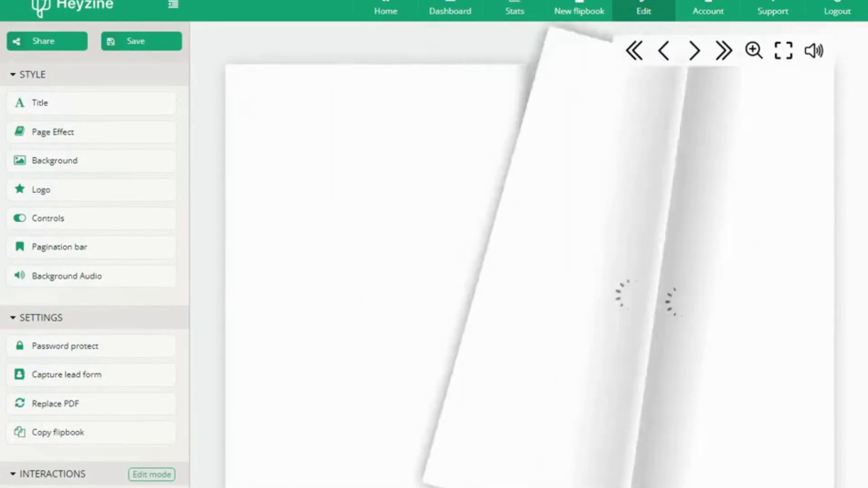
key(Right)
key(Right)
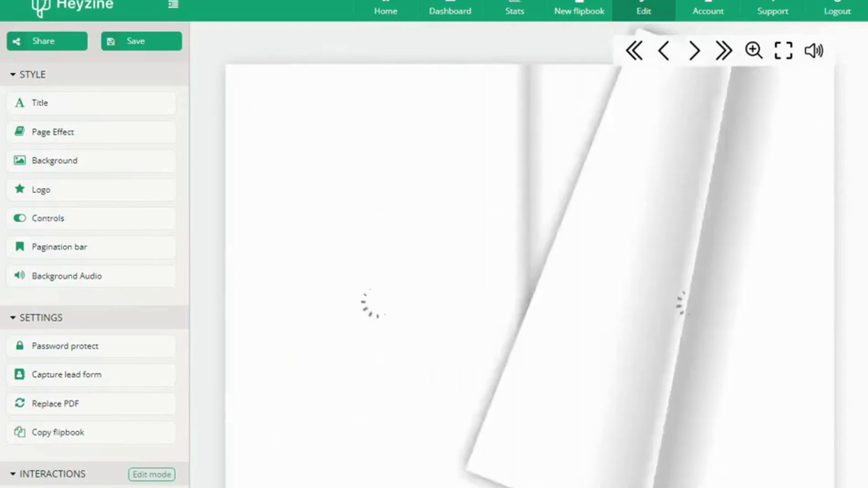
key(Right)
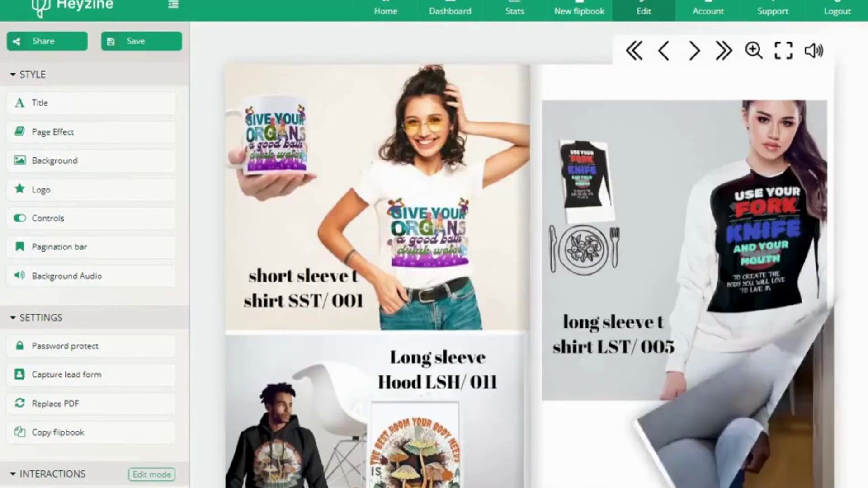
key(Right)
key(Right)
key(Right)
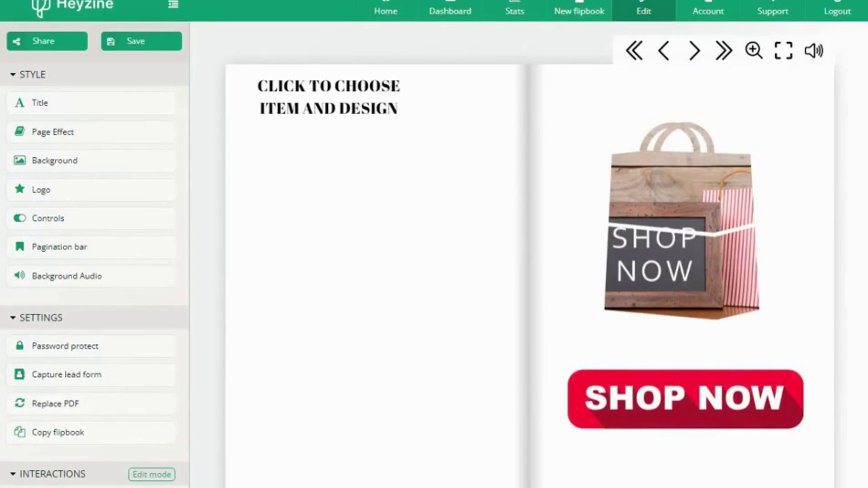
Enable interaction editing and draw a web area beneath the CLICK TO CHOOSE ITEM AND DESIGN heading on page 24.
scroll(91, 254, down, 2)
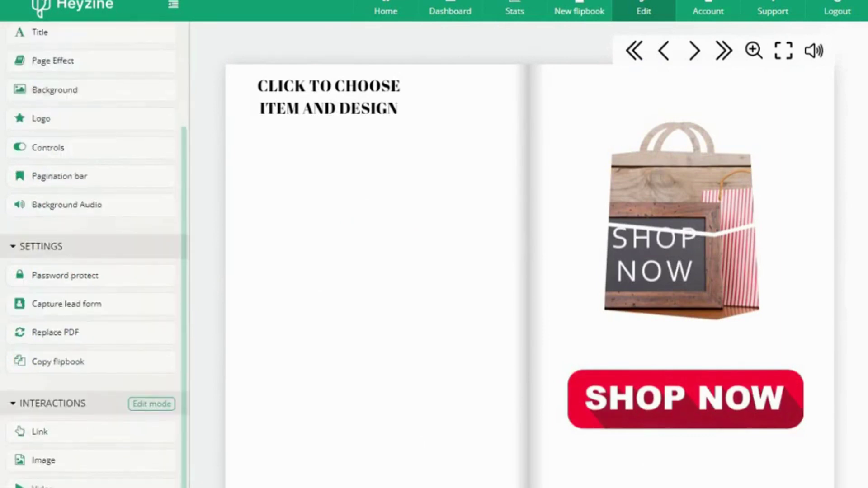
click(152, 404)
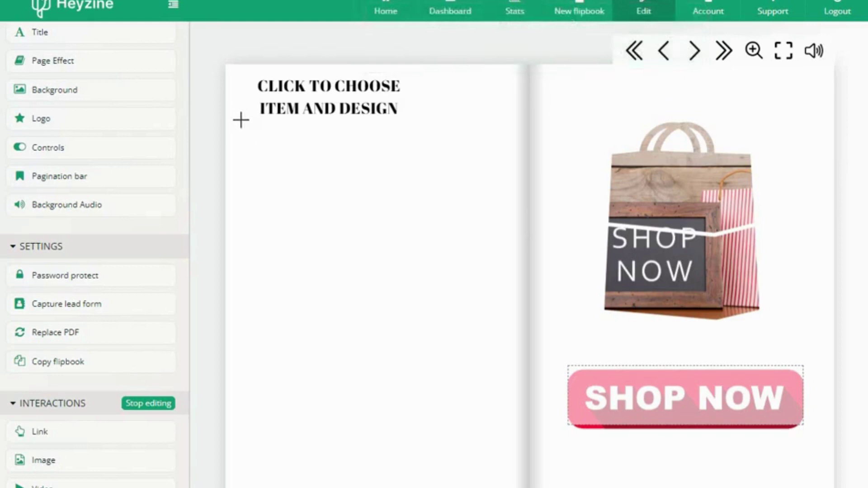
mouse_move(241, 120)
mouse_down()
mouse_move(496, 130)
mouse_move(508, 141)
mouse_move(516, 340)
mouse_move(494, 438)
mouse_move(500, 487)
mouse_move(512, 487)
mouse_up()
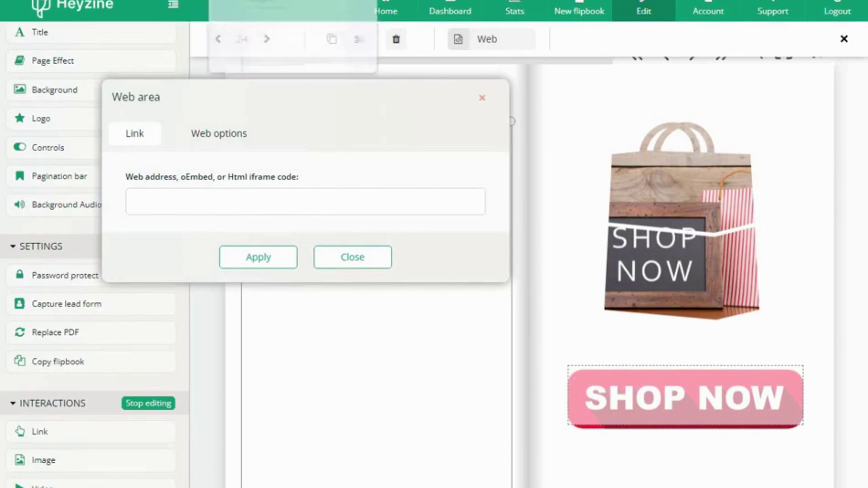
Switch to Google Forms and copy the embed HTML code of the Print on demand order form.
click(294, 2)
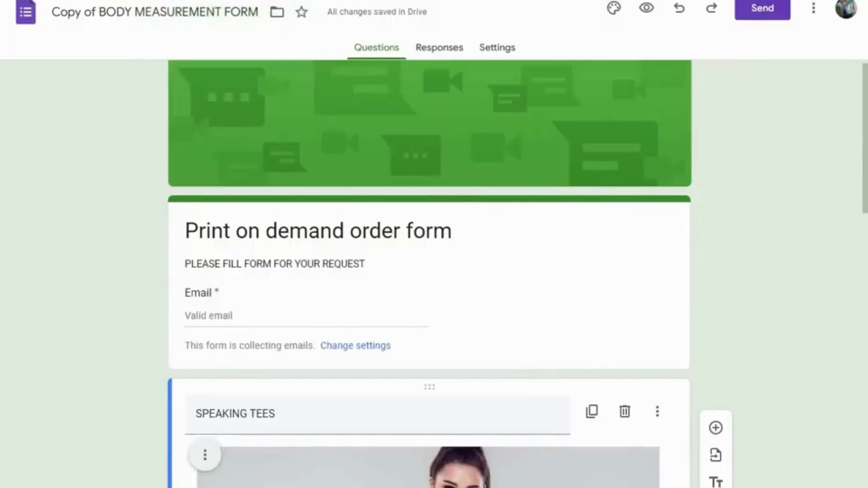
scroll(828, 153, down, 20)
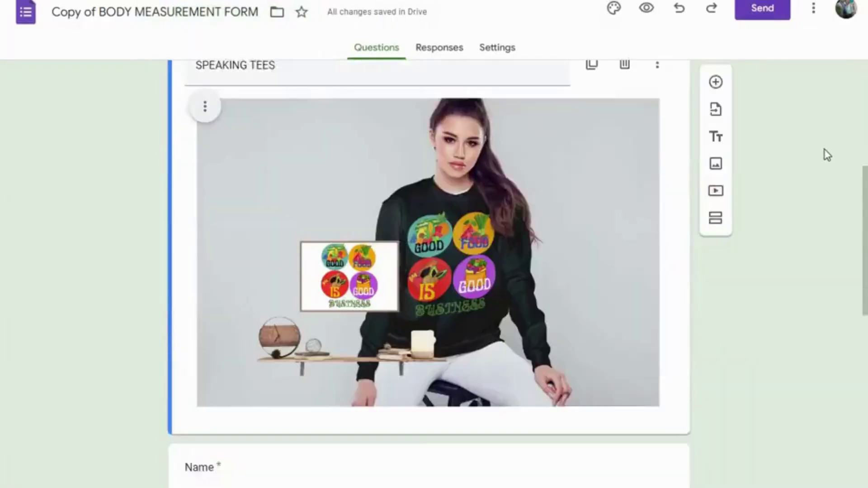
scroll(827, 156, up, 20)
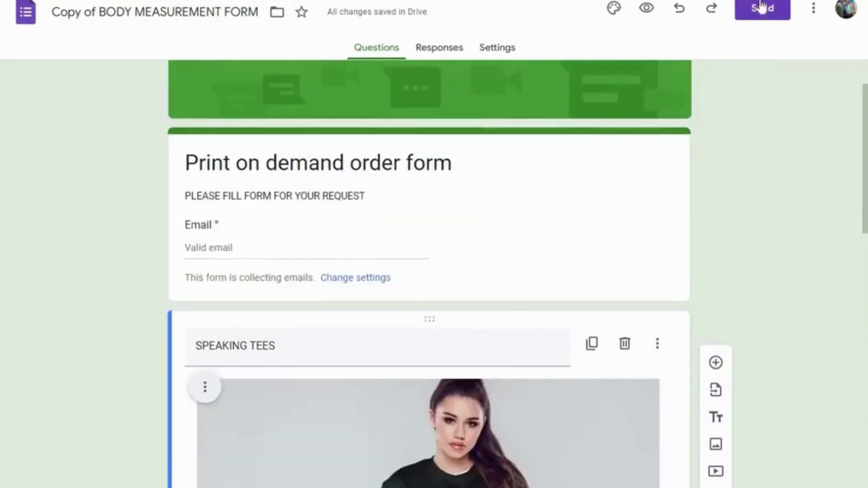
click(762, 7)
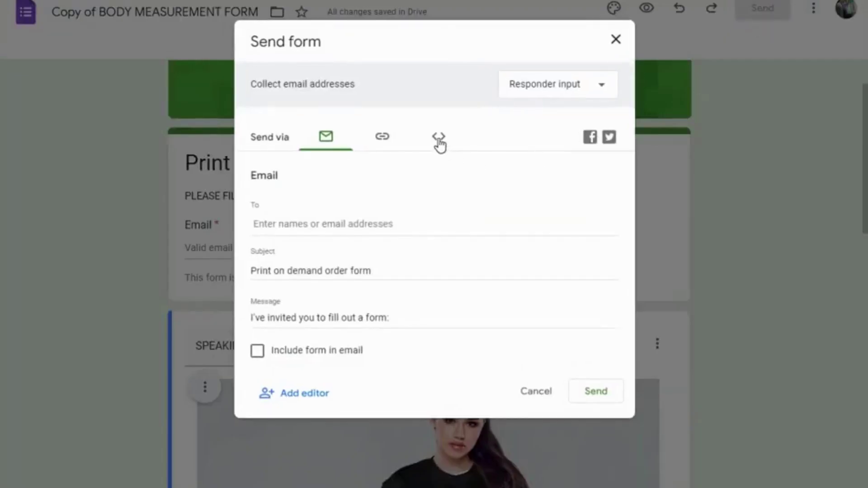
click(438, 138)
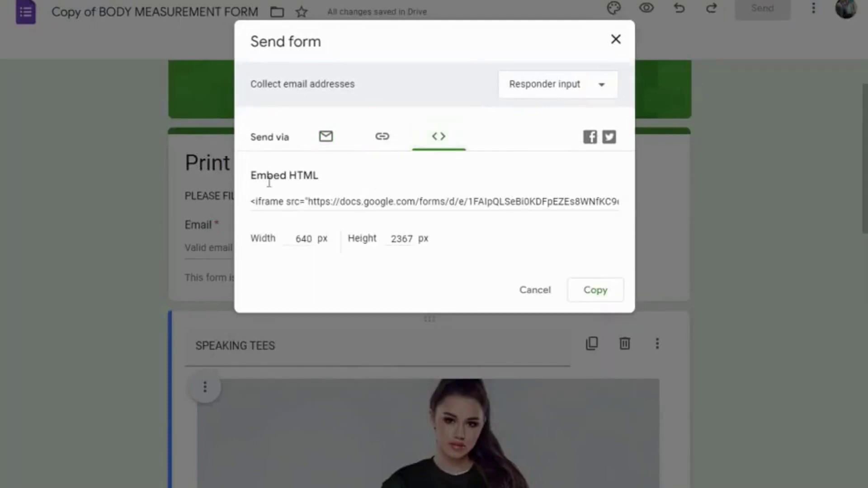
click(595, 290)
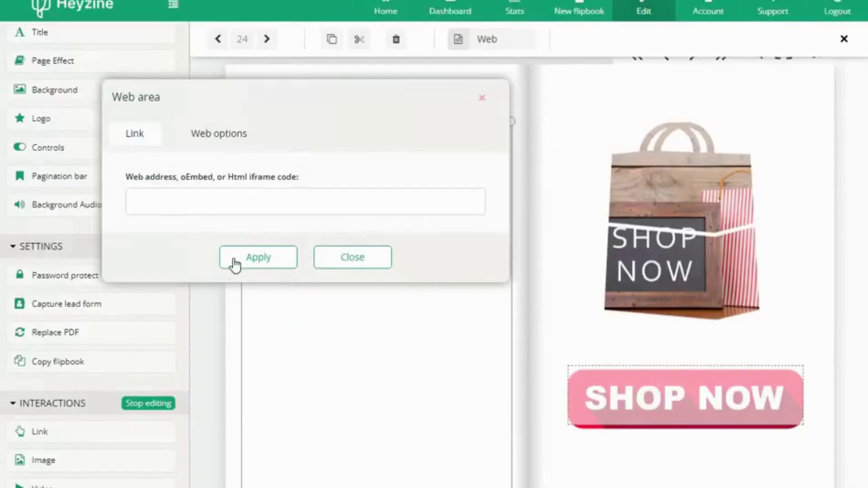
Back in Heyzine, embed the copied form iframe code in the page 24 web area and finish interaction editing.
right_click(160, 201)
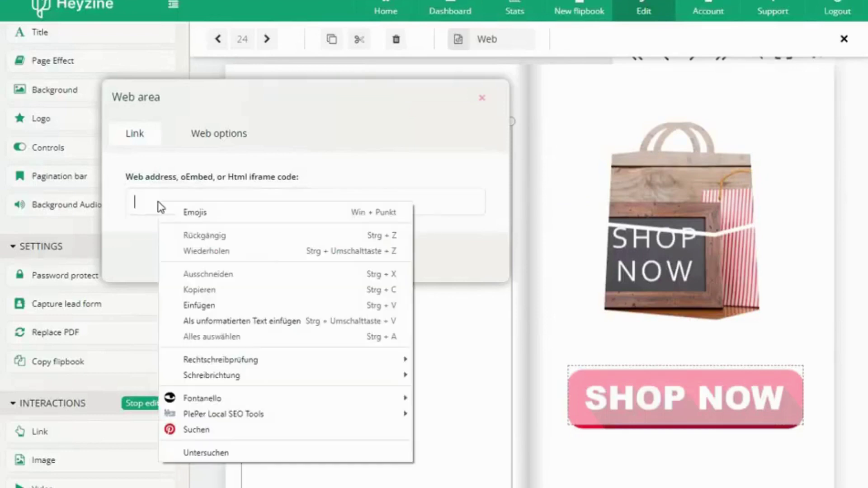
click(191, 306)
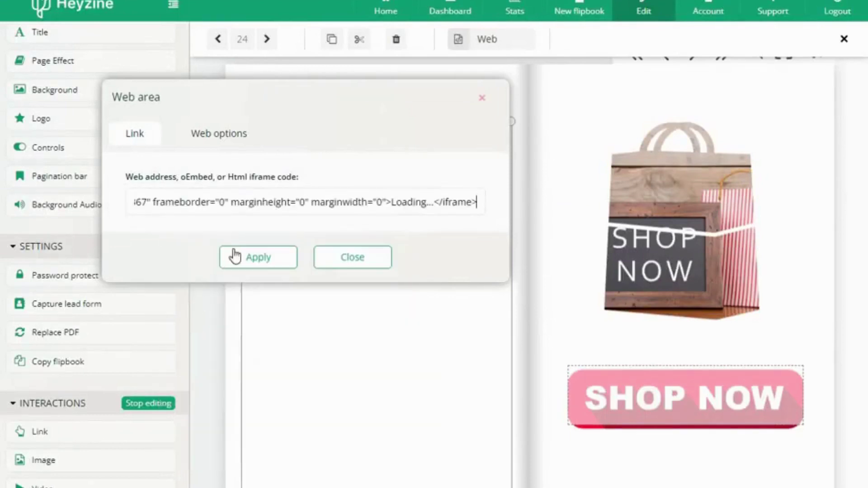
click(265, 262)
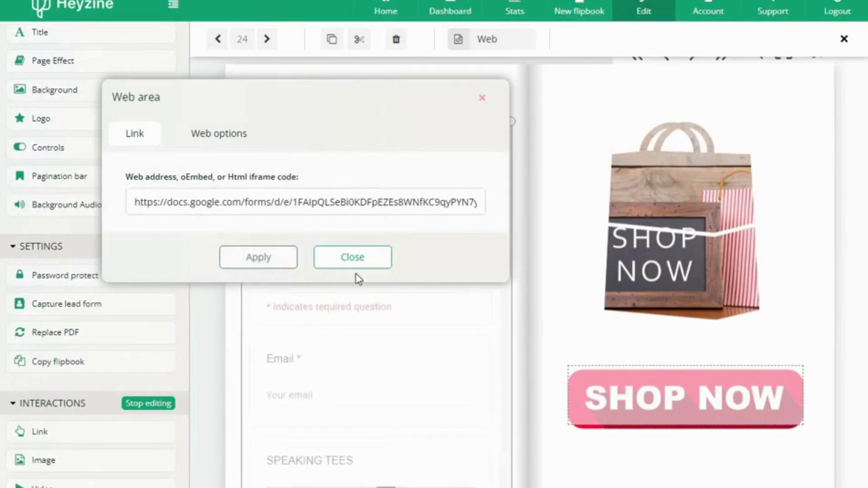
click(353, 258)
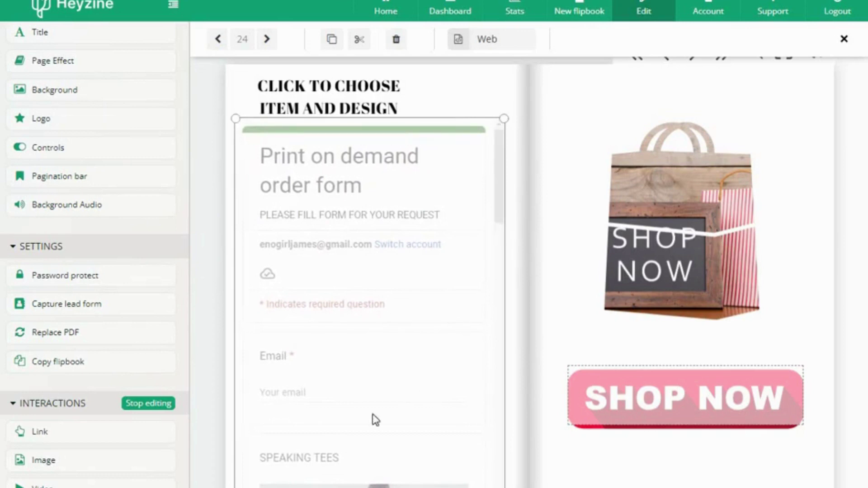
click(143, 404)
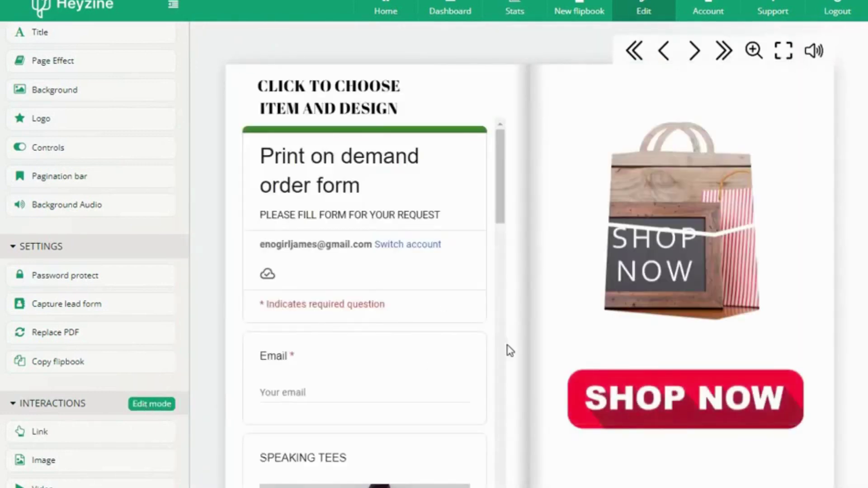
Examine the embedded order form on page 24, from its email field down to the colour choices and Submit button.
mouse_move(503, 212)
mouse_down()
mouse_move(503, 228)
mouse_move(500, 203)
mouse_move(502, 226)
mouse_up()
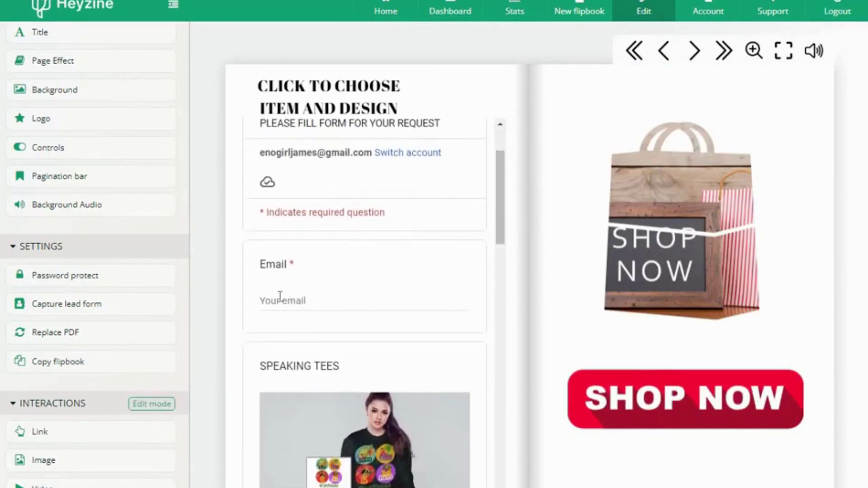
click(281, 298)
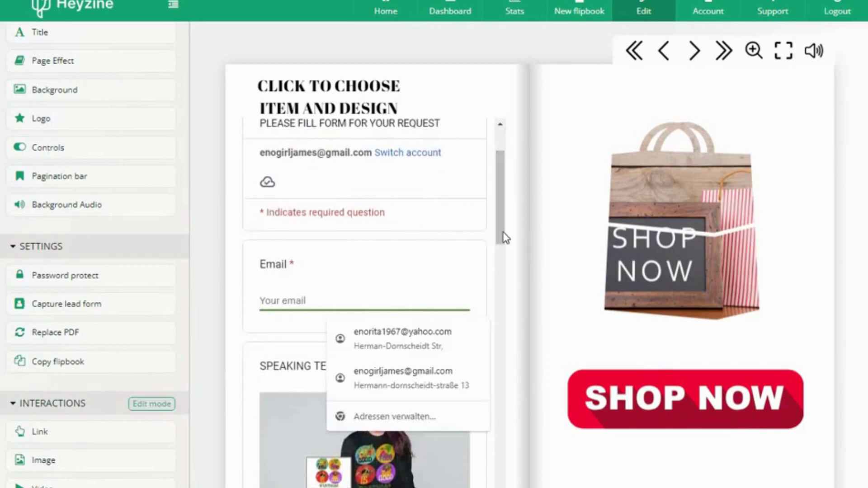
drag(500, 236, 490, 487)
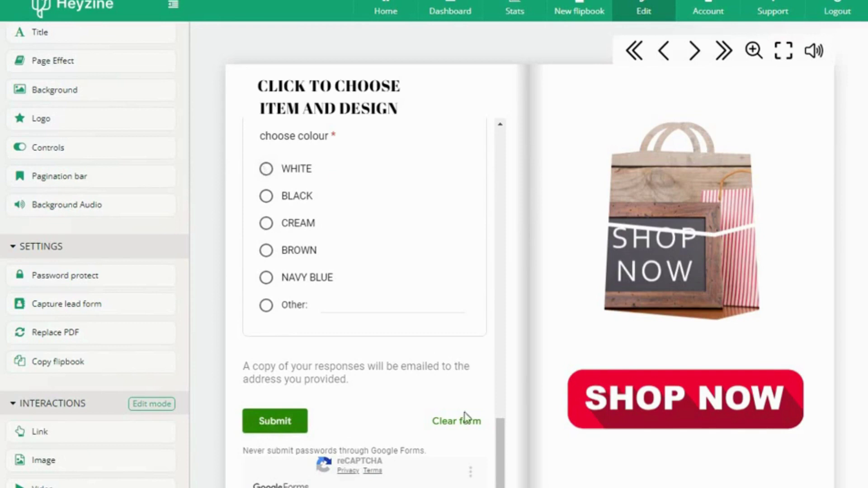
drag(502, 459, 511, 135)
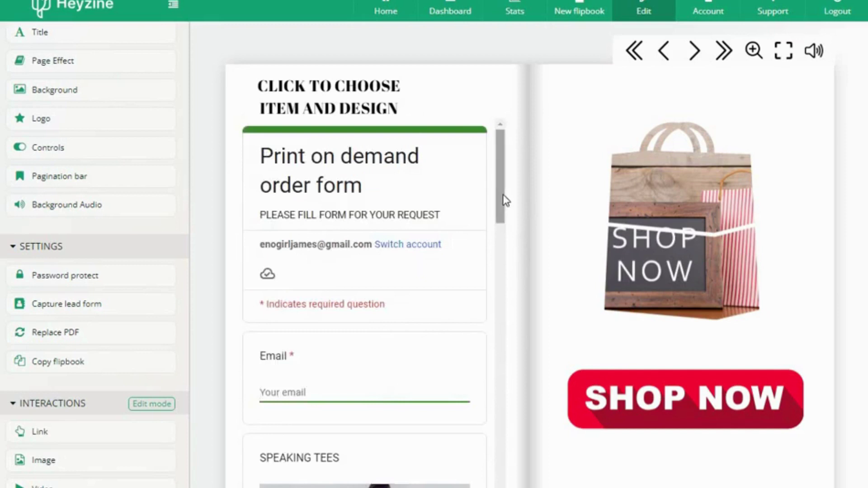
drag(503, 194, 465, 487)
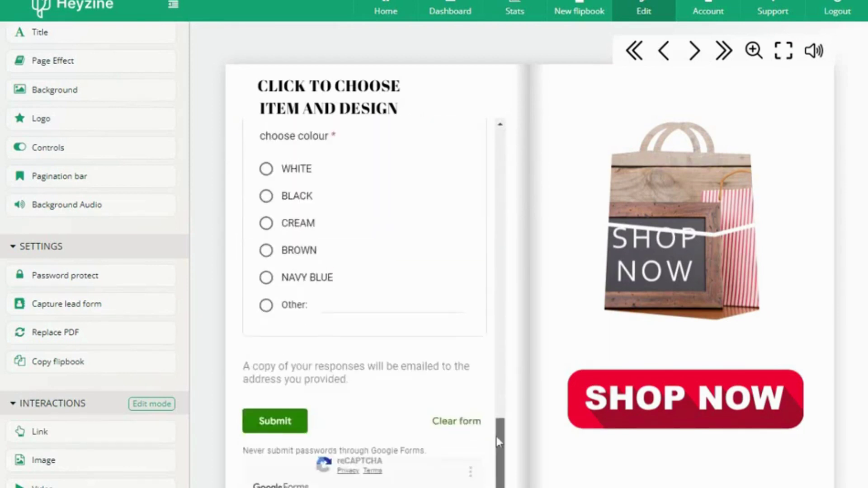
drag(496, 441, 515, 211)
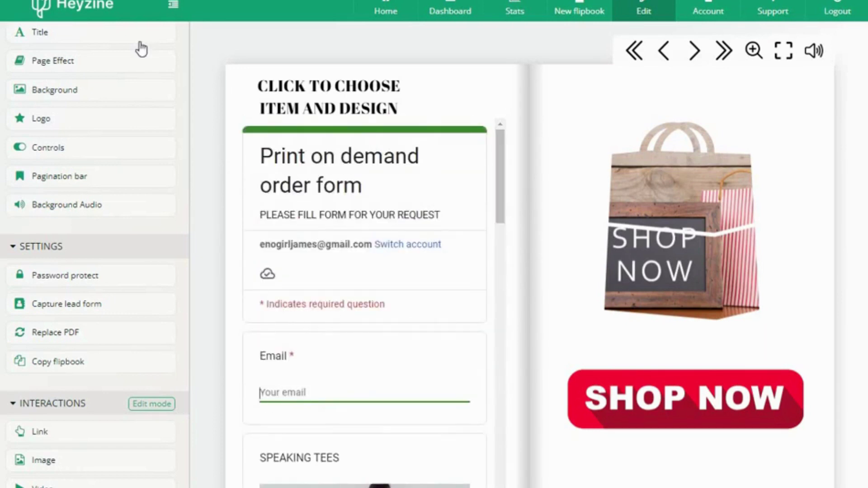
scroll(140, 45, up, 2)
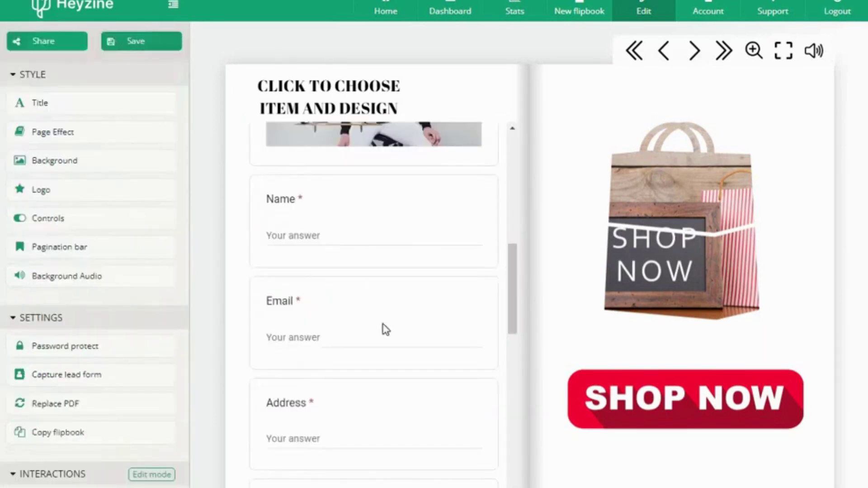
Save the flip book with its embedded order form and open its public reader link from the sharing options.
click(136, 52)
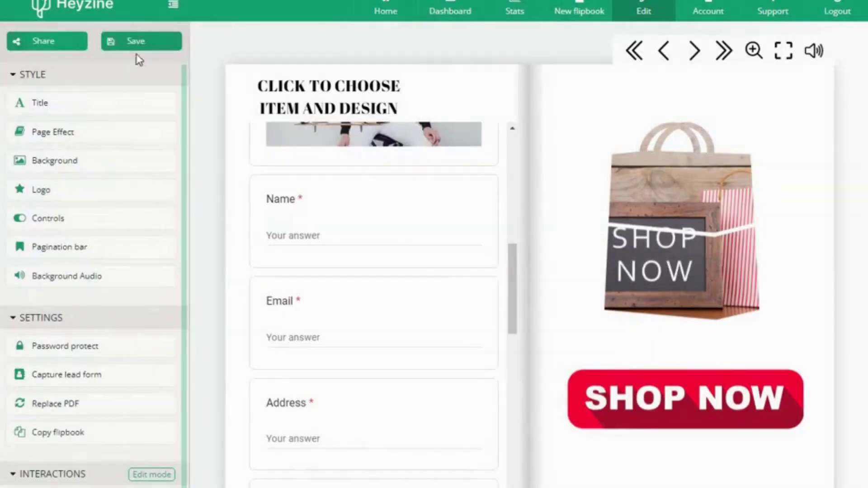
click(46, 43)
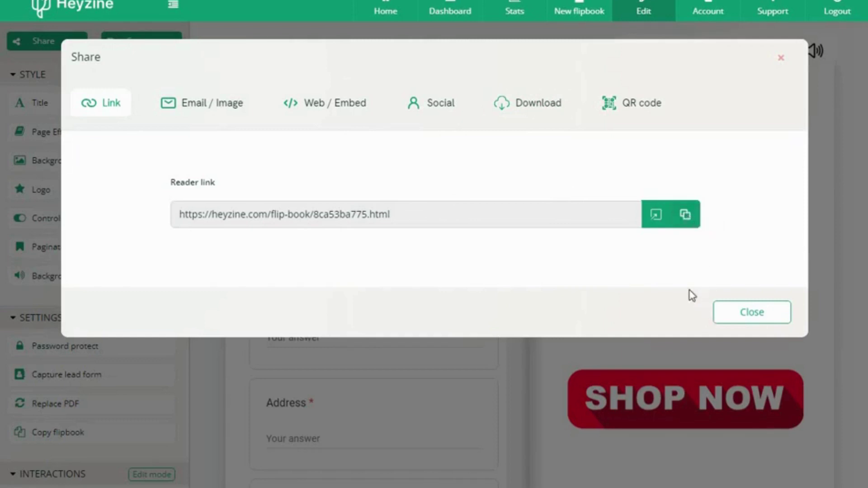
click(655, 219)
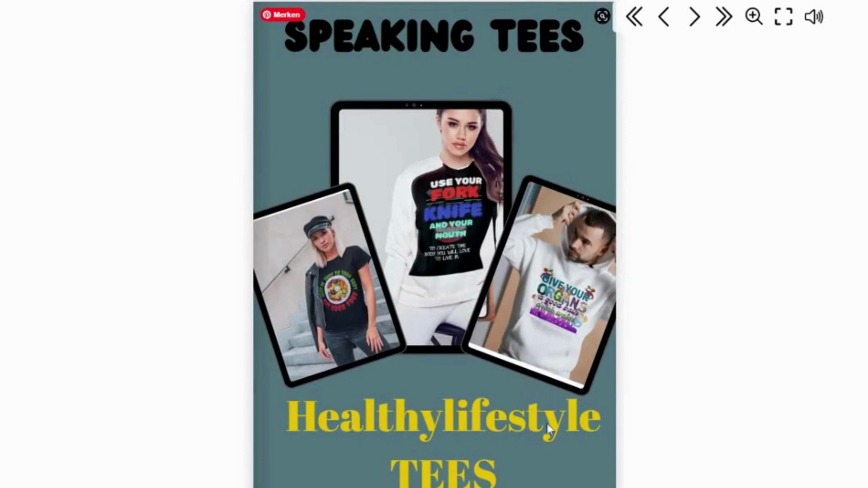
Page forward through the published flip book from the cover, examining the numbered design images and the T-shirt and hoodie item pages.
key(Right)
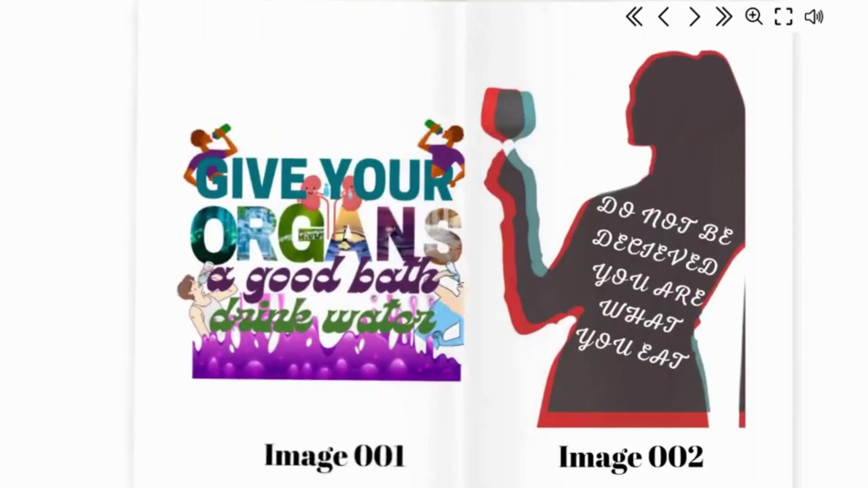
key(Right)
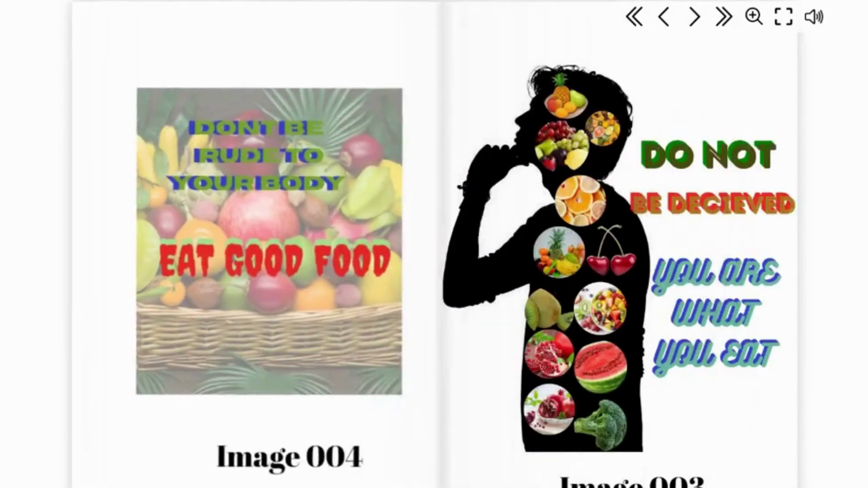
key(Right)
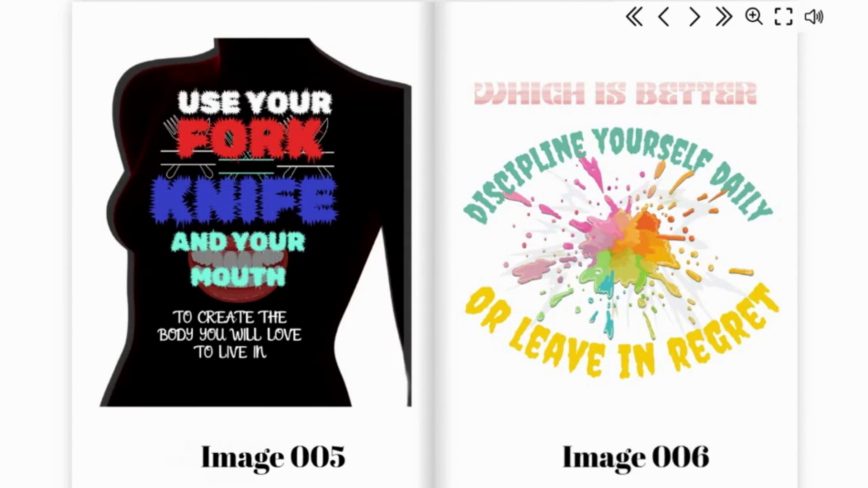
key(Right)
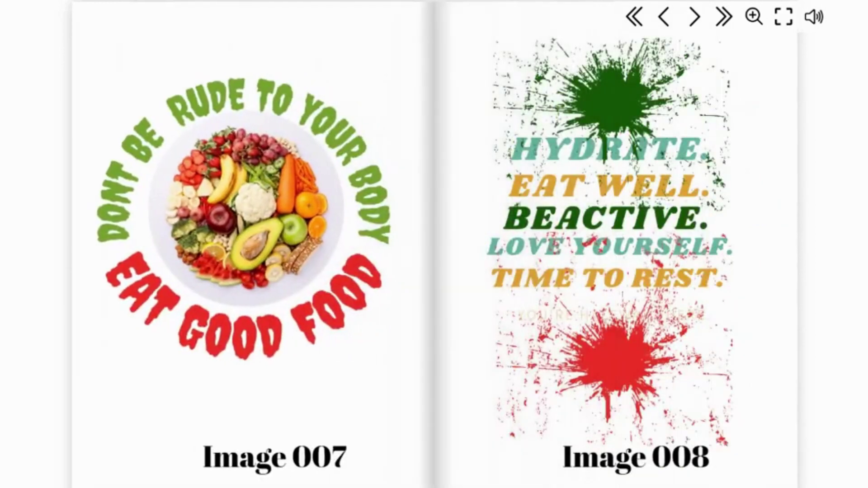
key(Right)
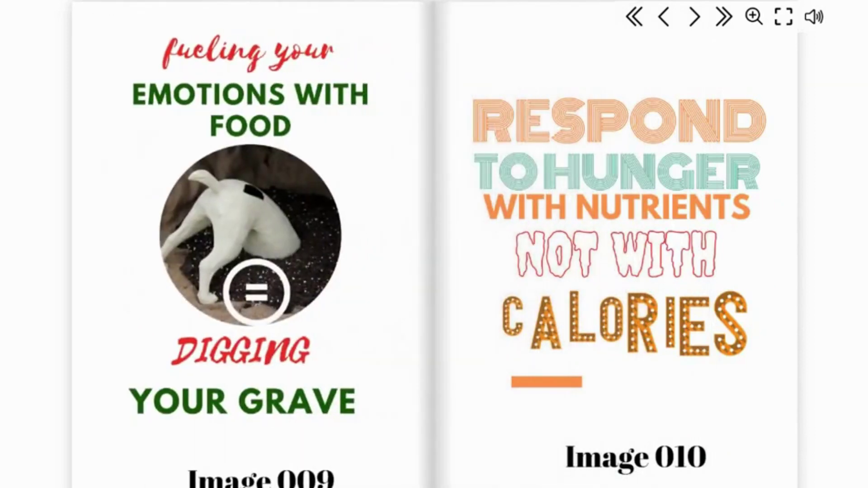
key(Right)
key(Right)
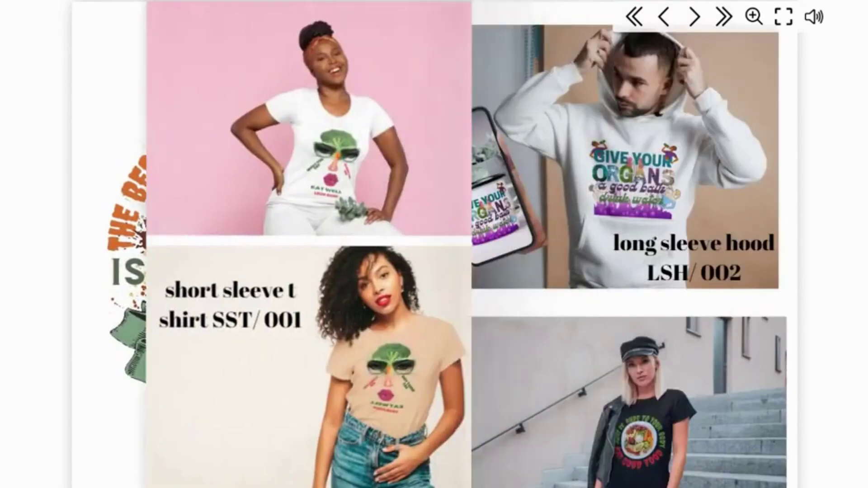